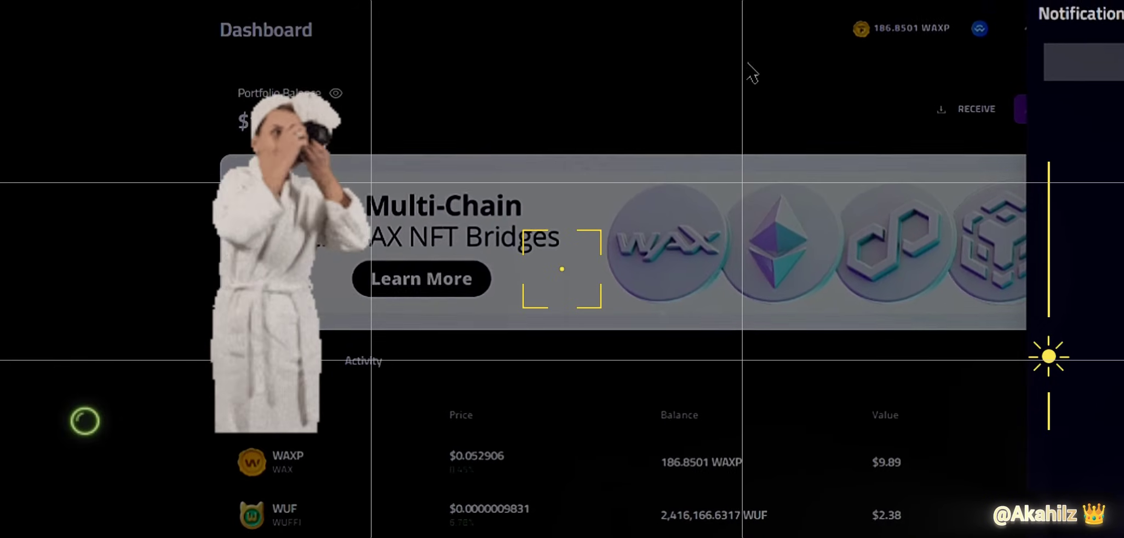
# - Close the notifications and read the CPU/NET staking note and CPU staked WAXP
pyautogui.click(944, 94)
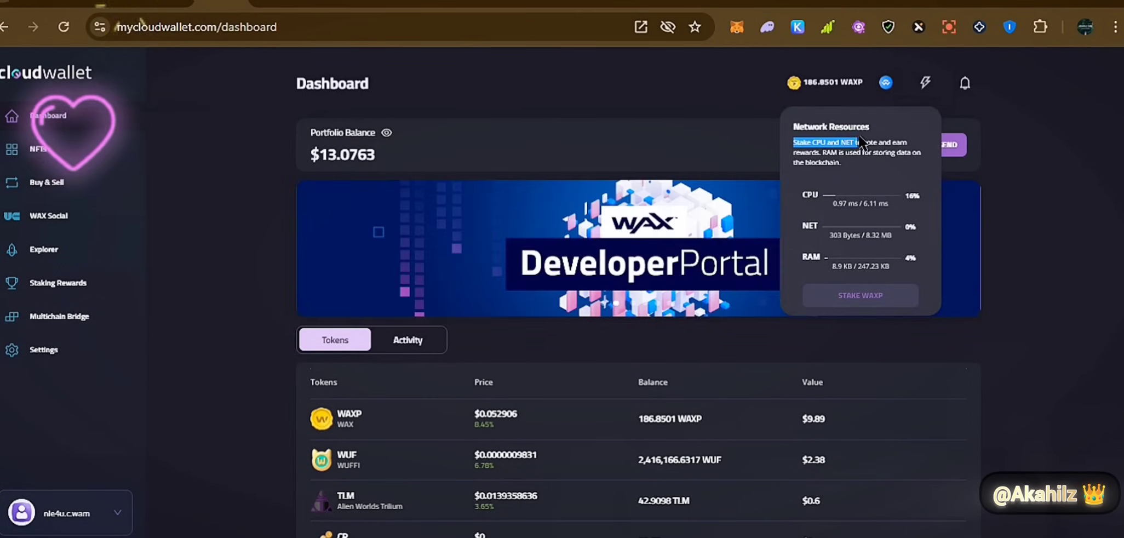
pyautogui.moveTo(861, 142); pyautogui.dragTo(850, 184)
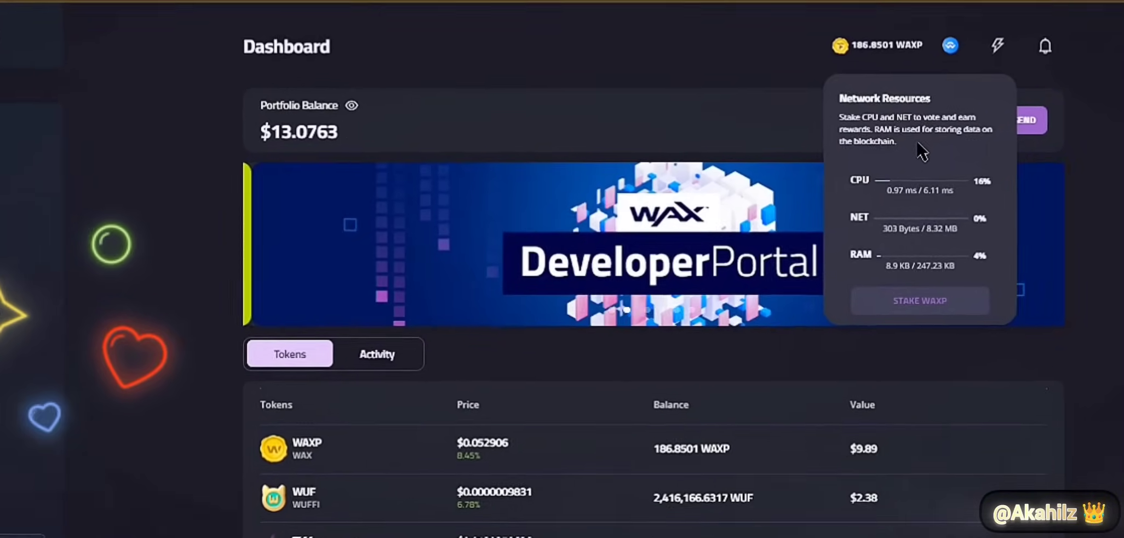
pyautogui.click(836, 205)
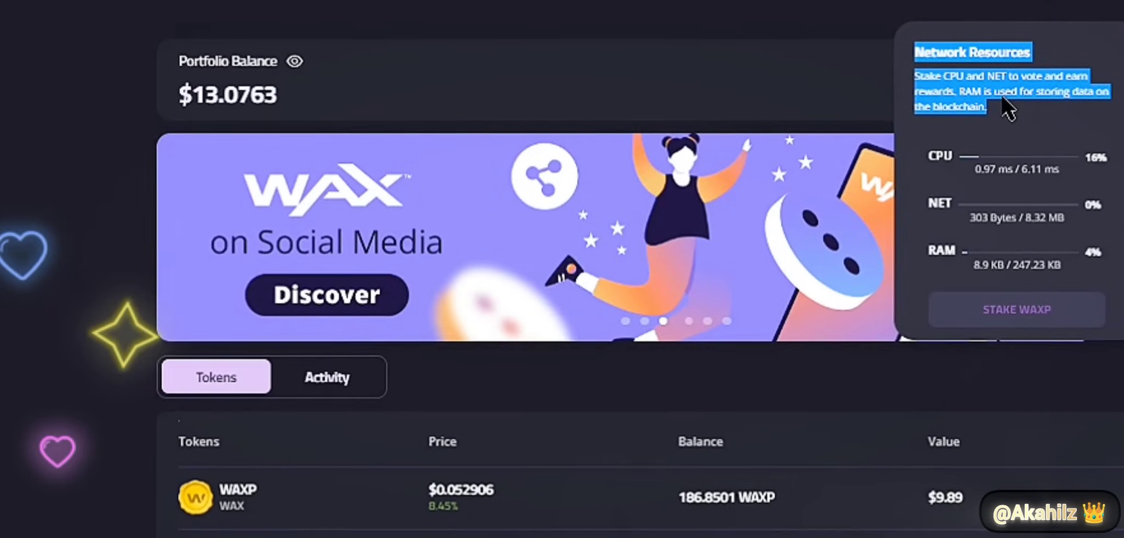
pyautogui.click(1008, 74)
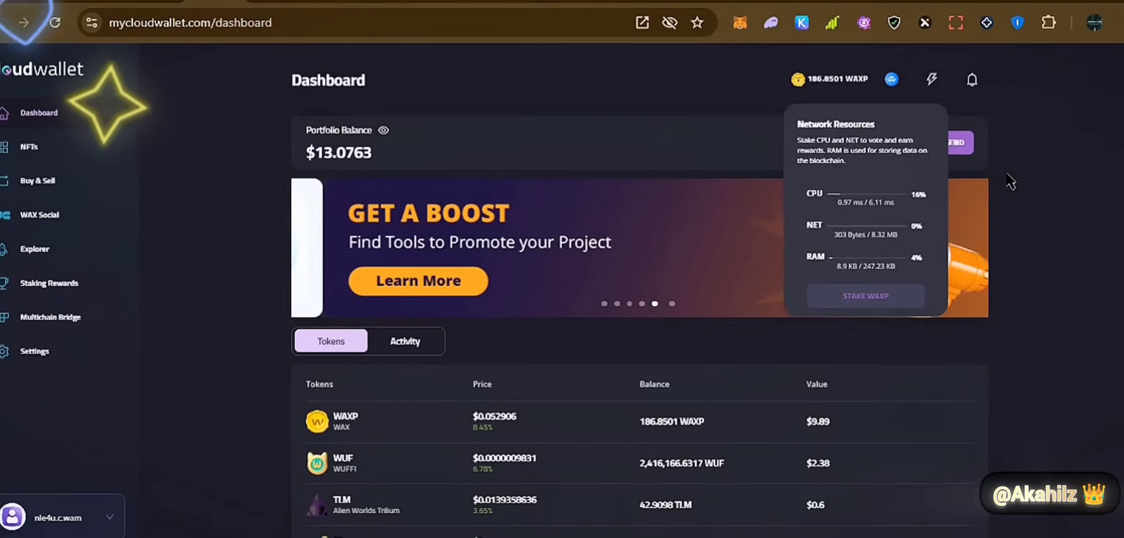
# - Check resource usage of CPU 16%, NET 0% and RAM 4%, then the WAXP balance row
pyautogui.moveTo(907, 167)
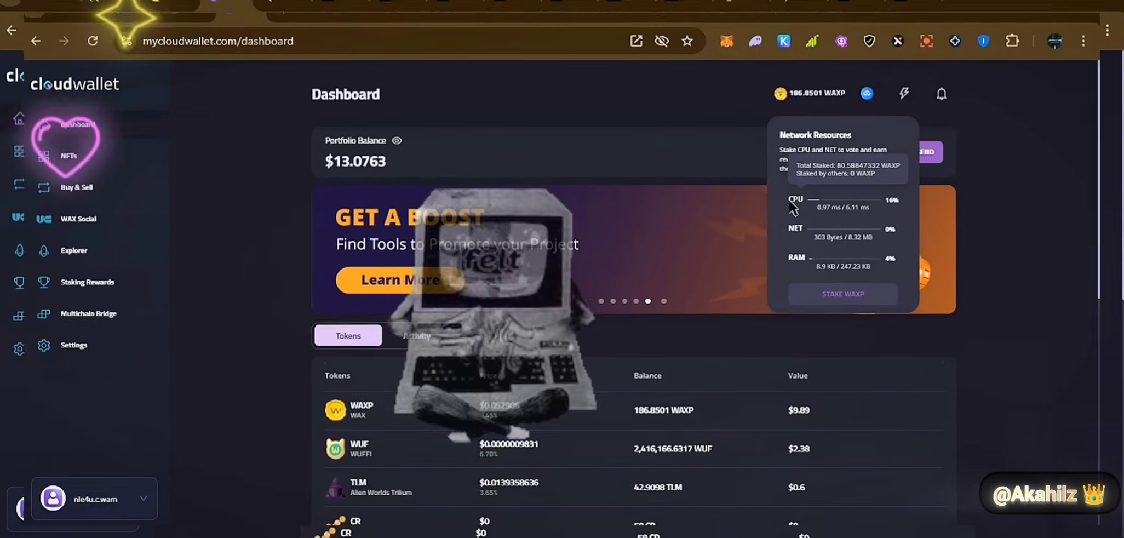
pyautogui.moveTo(793, 207); pyautogui.dragTo(855, 208)
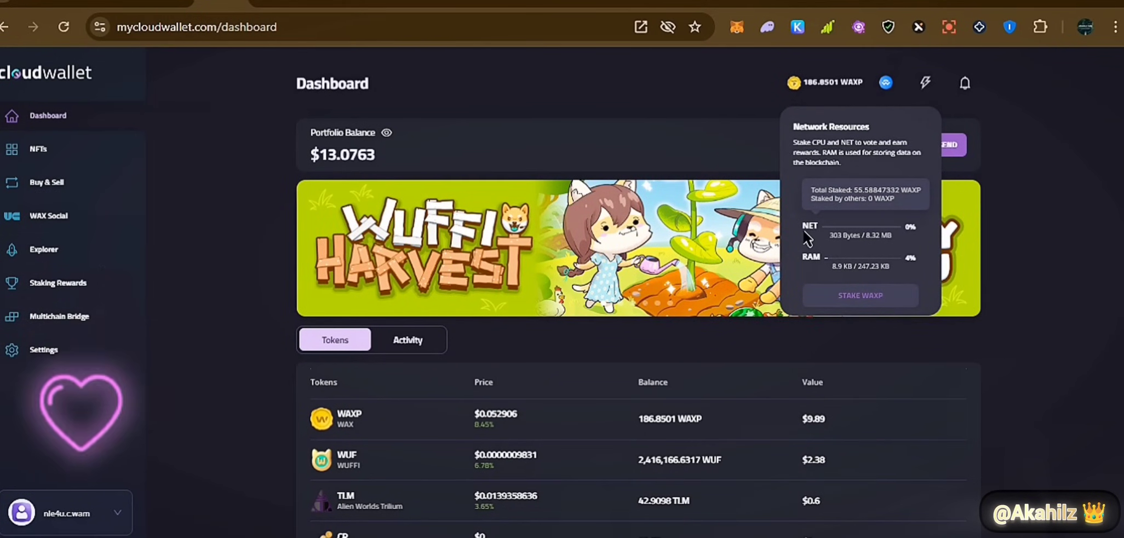
pyautogui.moveTo(805, 238); pyautogui.dragTo(889, 242)
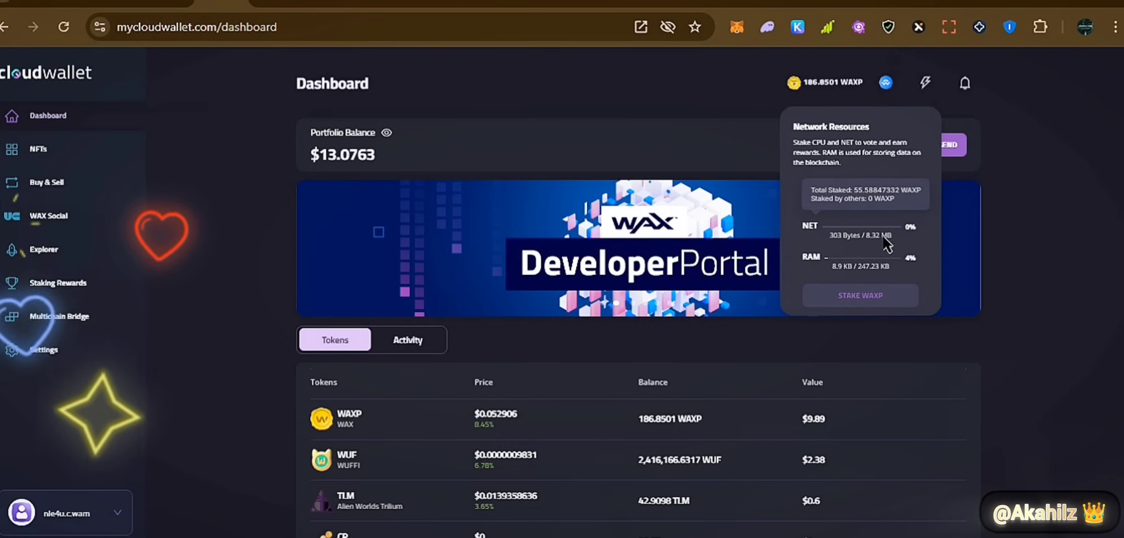
pyautogui.moveTo(801, 255); pyautogui.dragTo(858, 267)
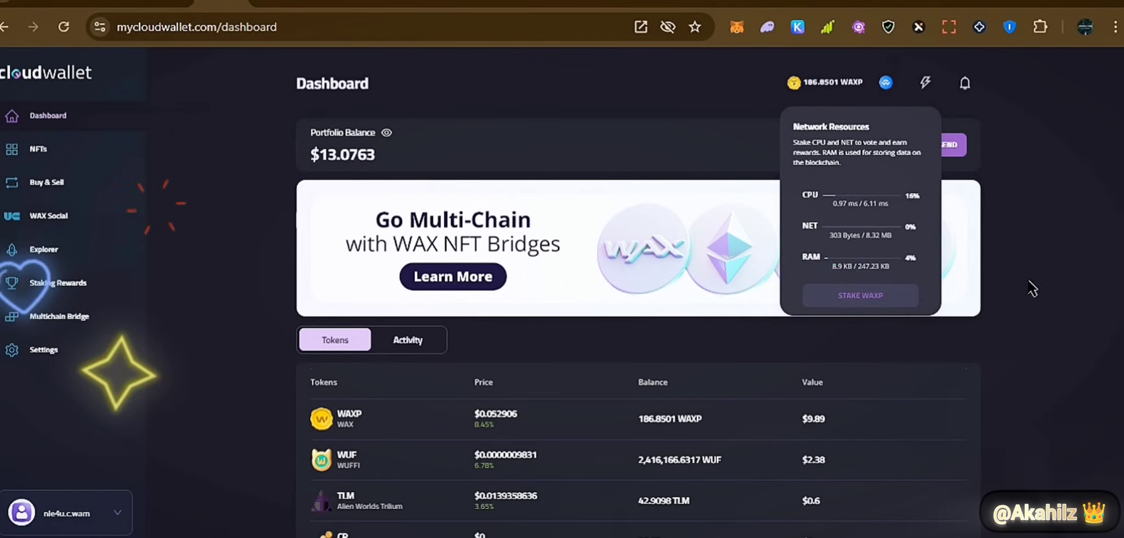
pyautogui.scroll(-3, 742, 317)
pyautogui.moveTo(609, 419); pyautogui.dragTo(685, 418)
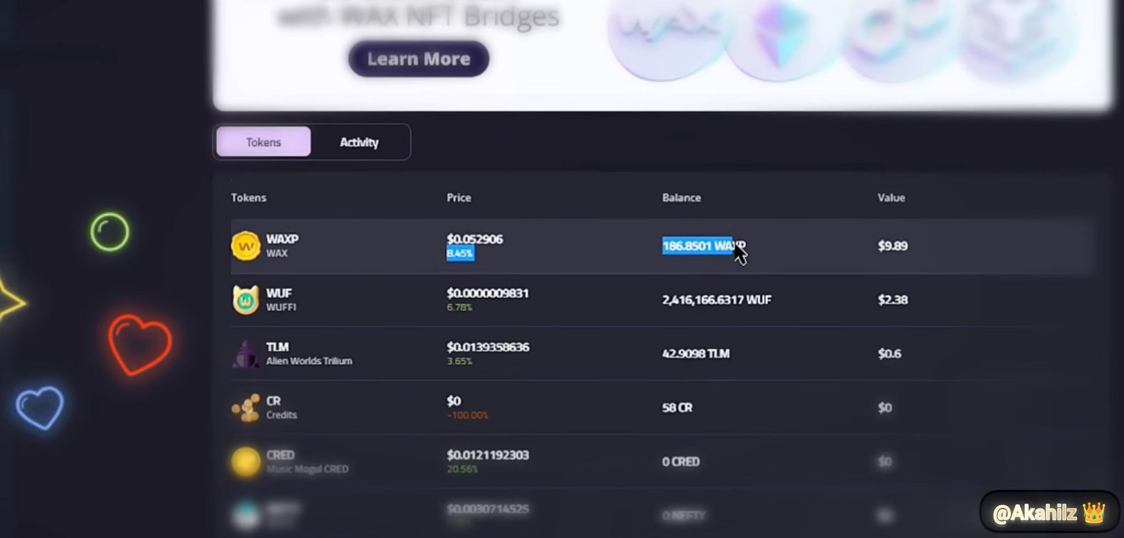
pyautogui.scroll(3, 557, 263)
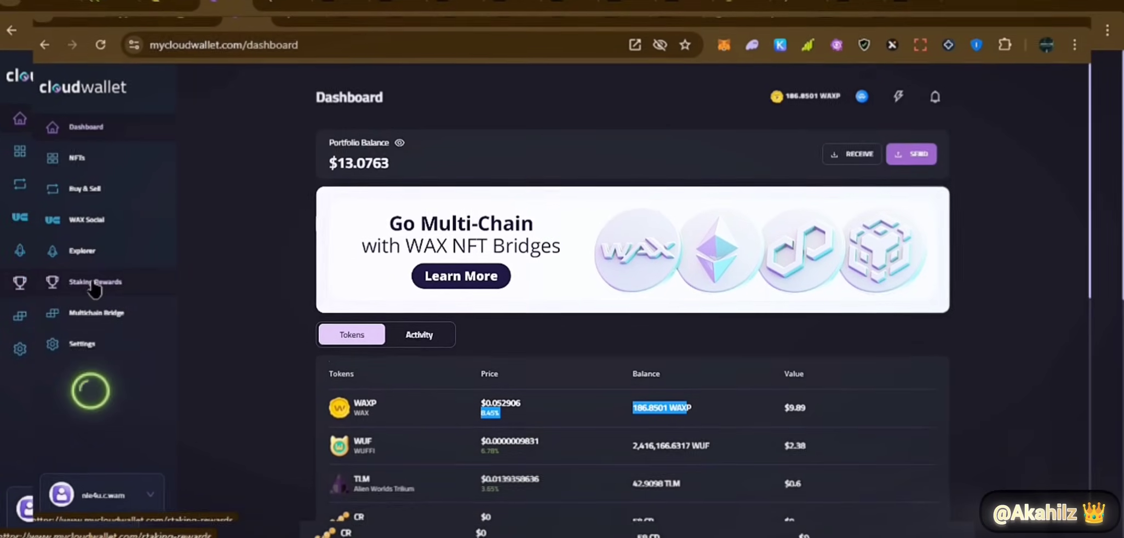
# - Read the 323.02700715 total balance and the unstaked and staked WAXP amounts on Staking Rewards
pyautogui.click(90, 283)
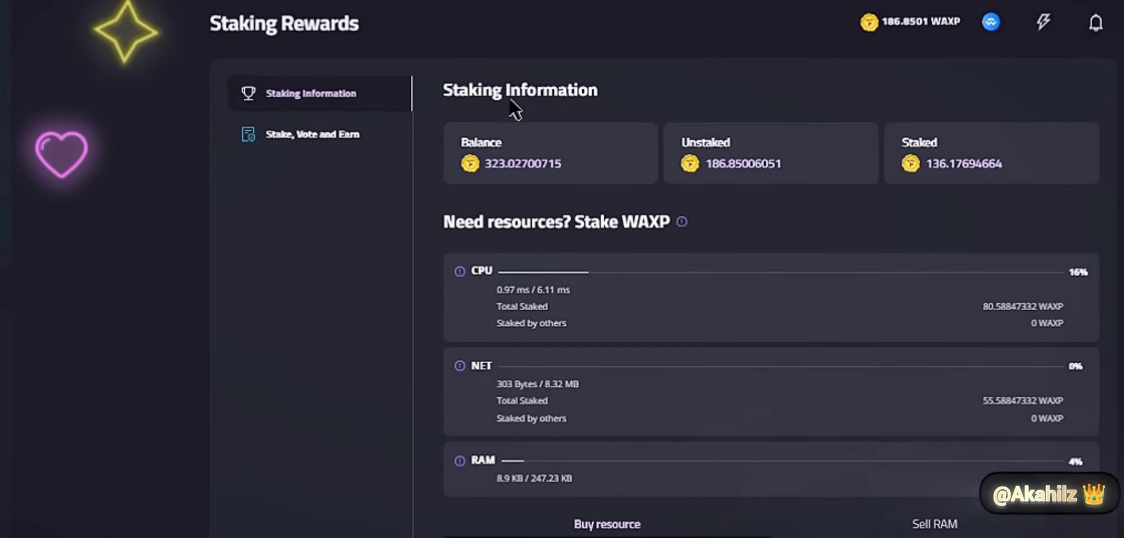
pyautogui.moveTo(452, 134); pyautogui.dragTo(575, 153)
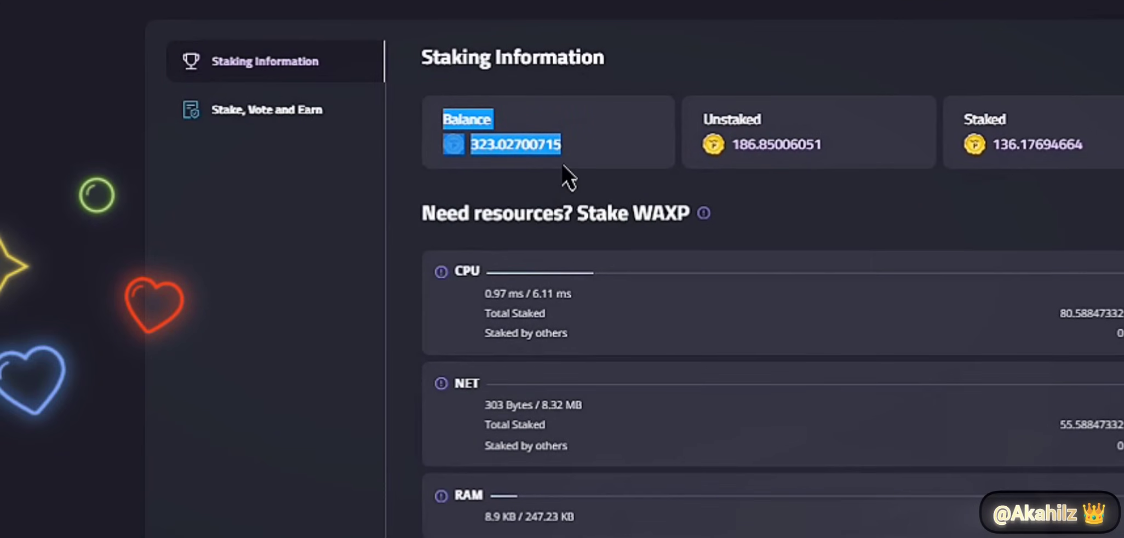
pyautogui.click(471, 146)
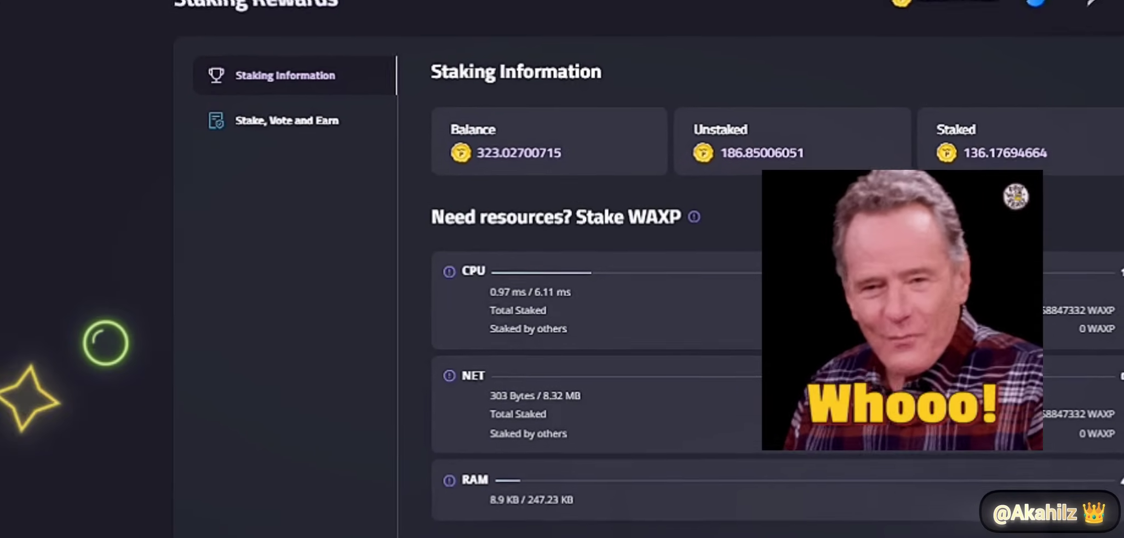
pyautogui.doubleClick(712, 160)
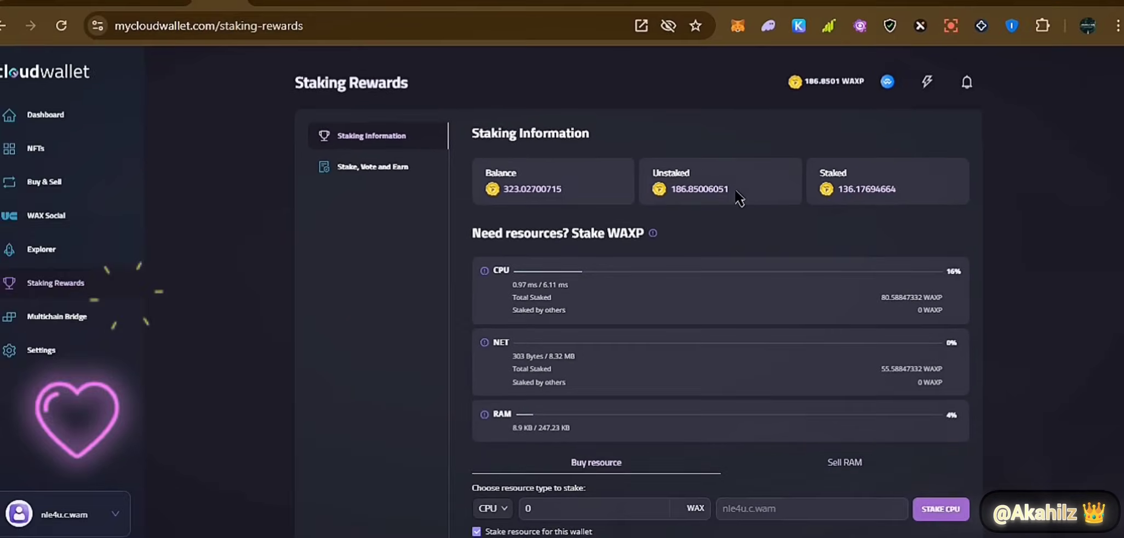
pyautogui.click(724, 168)
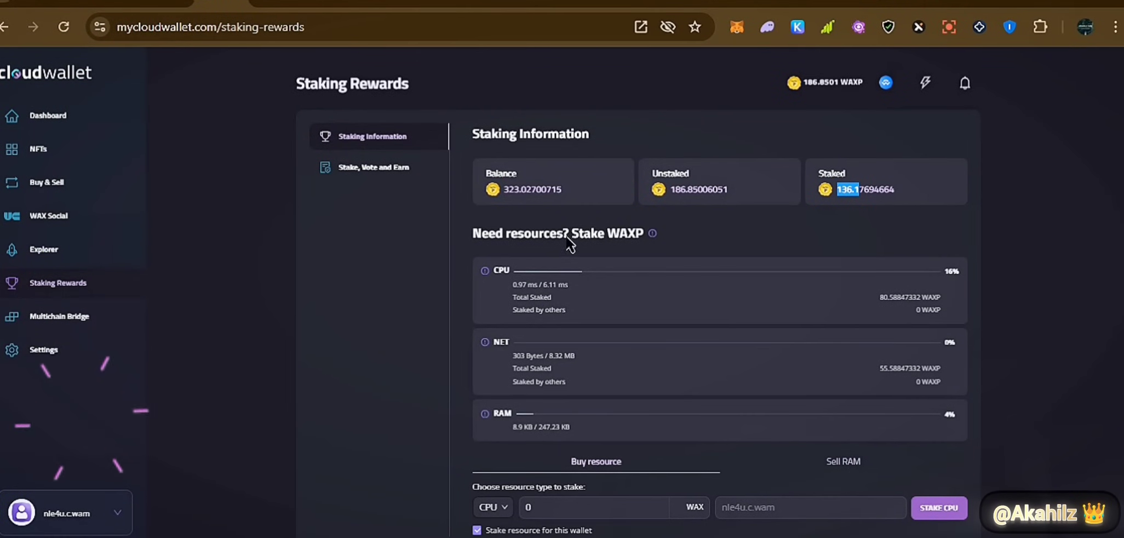
pyautogui.scroll(-2, 570, 243)
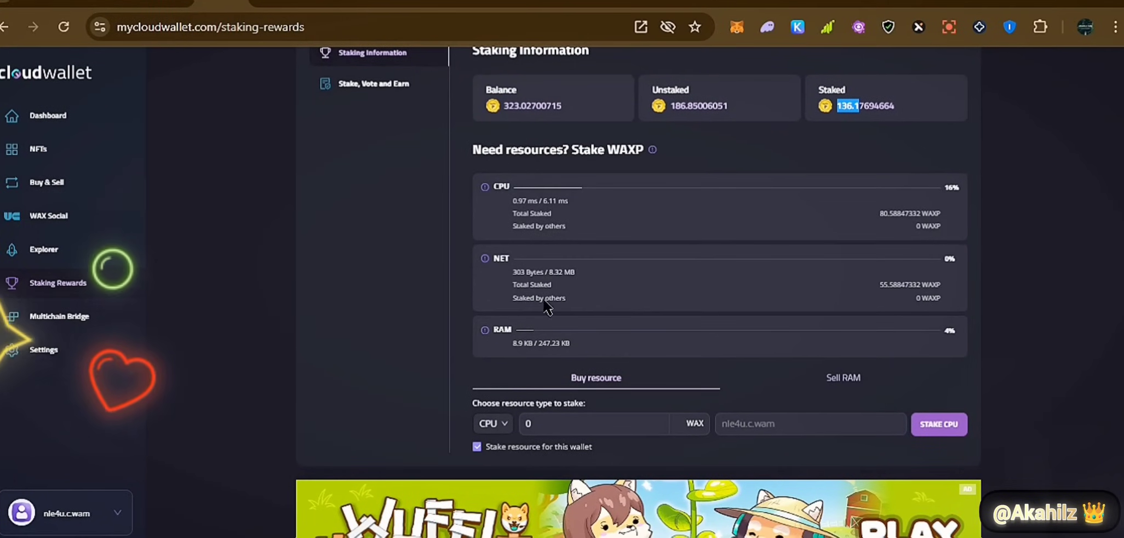
pyautogui.click(301, 3)
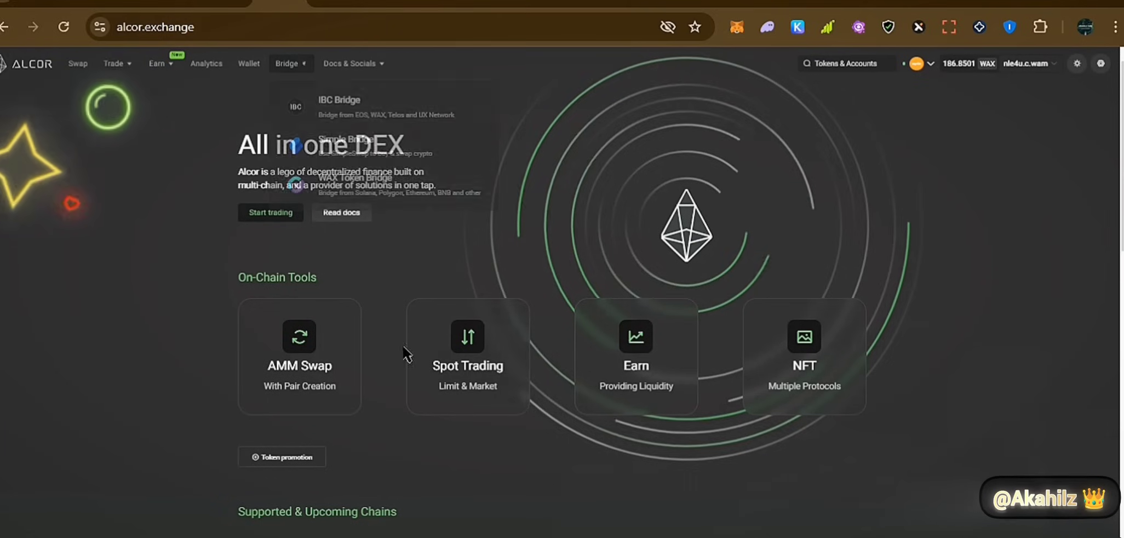
# - Swap 50 WAX for WUF on Alcor Exchange and approve the transaction
pyautogui.click(77, 64)
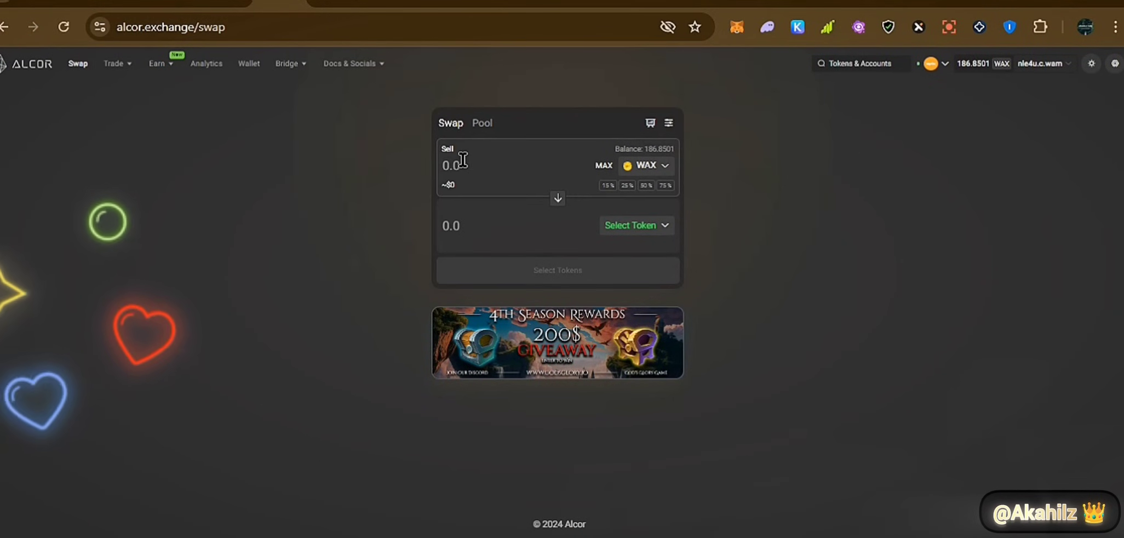
pyautogui.click(463, 162)
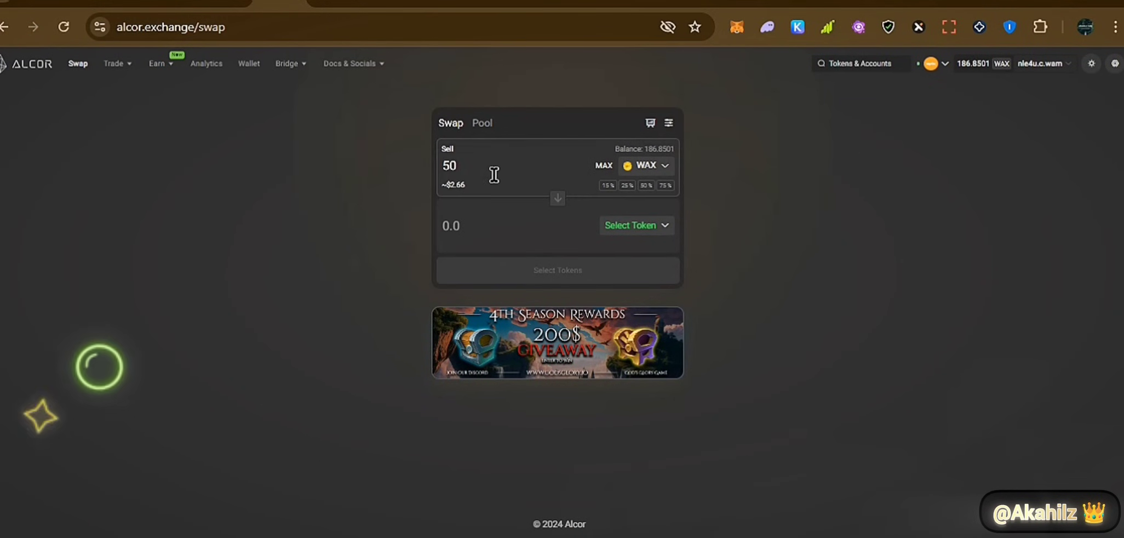
pyautogui.click(638, 227)
pyautogui.click(518, 246)
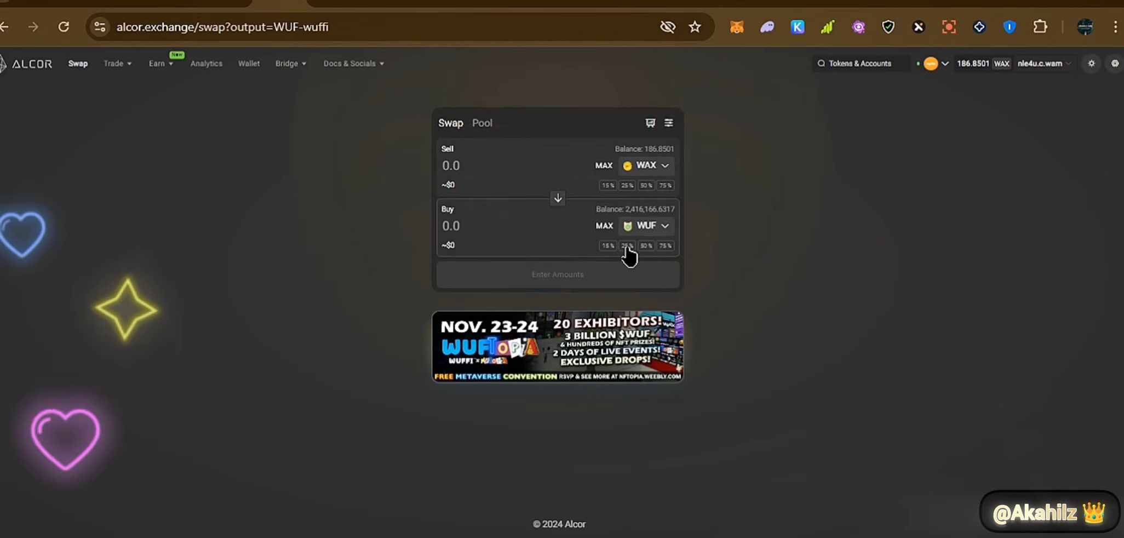
pyautogui.click(465, 165)
pyautogui.write('50')
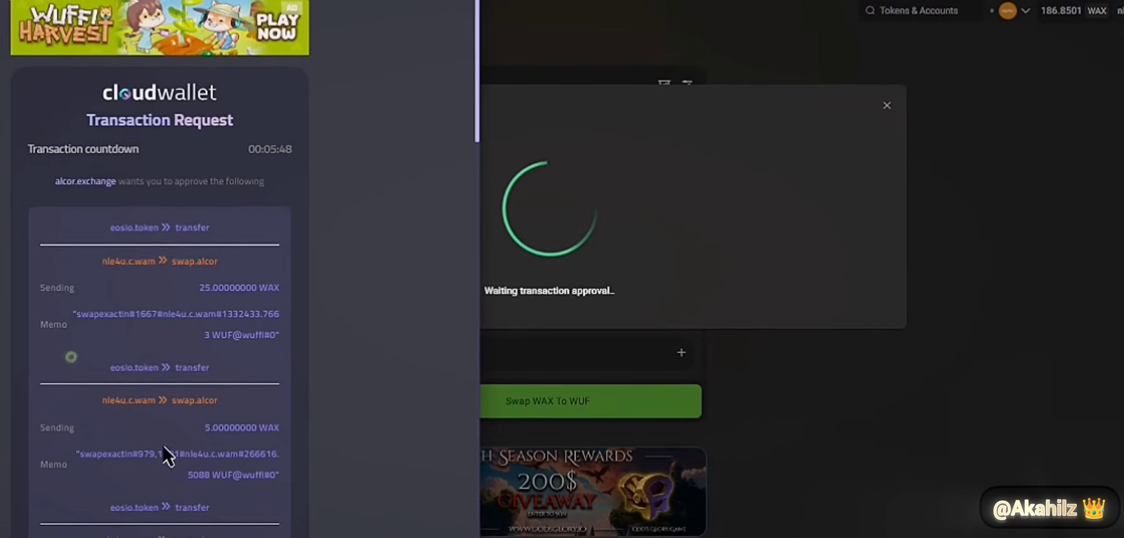
pyautogui.scroll(-10, 127, 383)
pyautogui.scroll(-5, 414, 444)
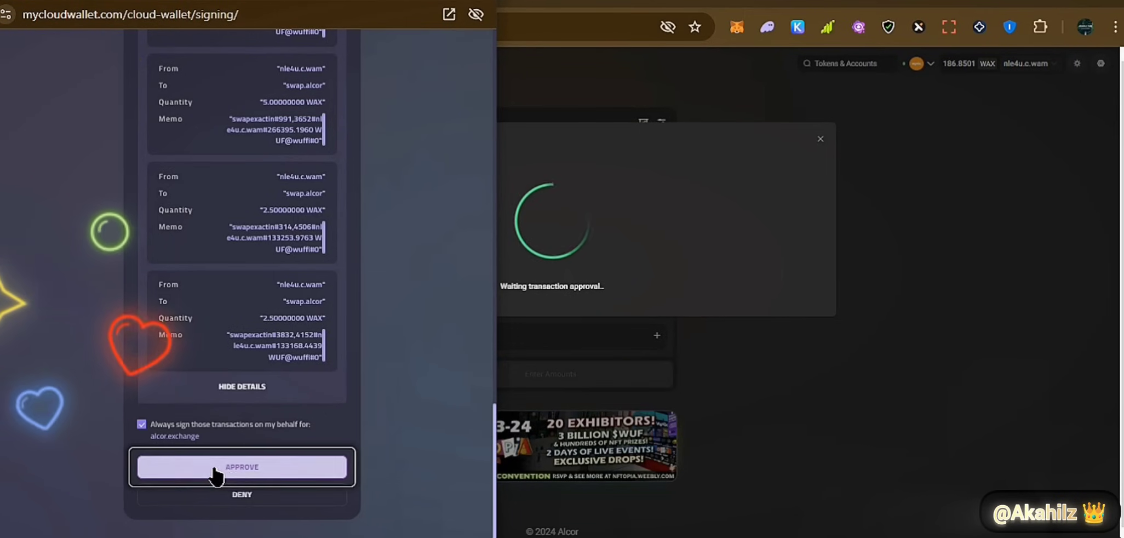
pyautogui.click(214, 470)
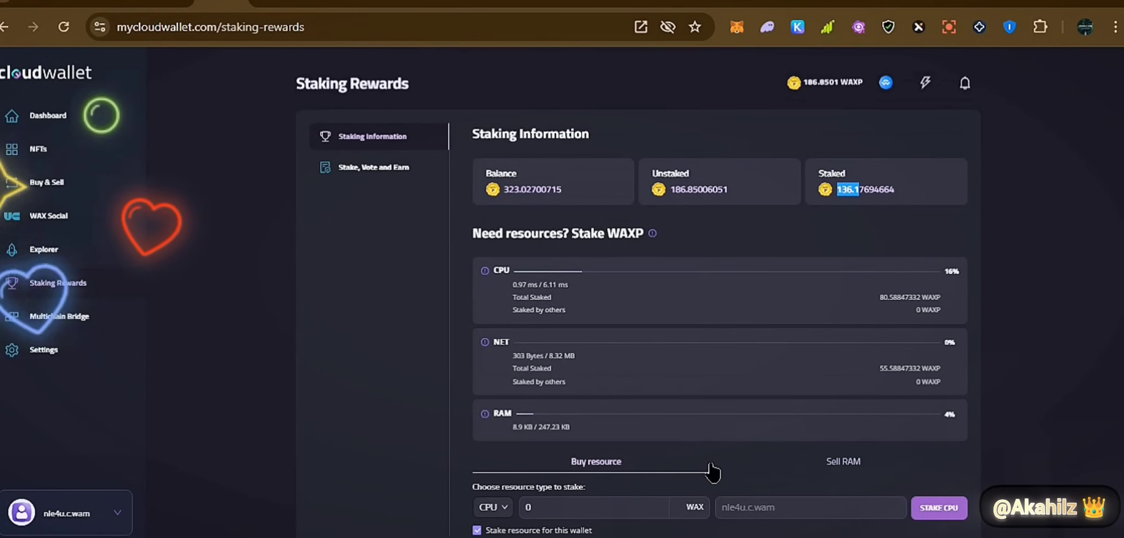
# - Reload Staking Information showing 273.02700715 balance, 136.85006051 unstaked and 136.17694664 staked WAXP
pyautogui.scroll(-3, 528, 361)
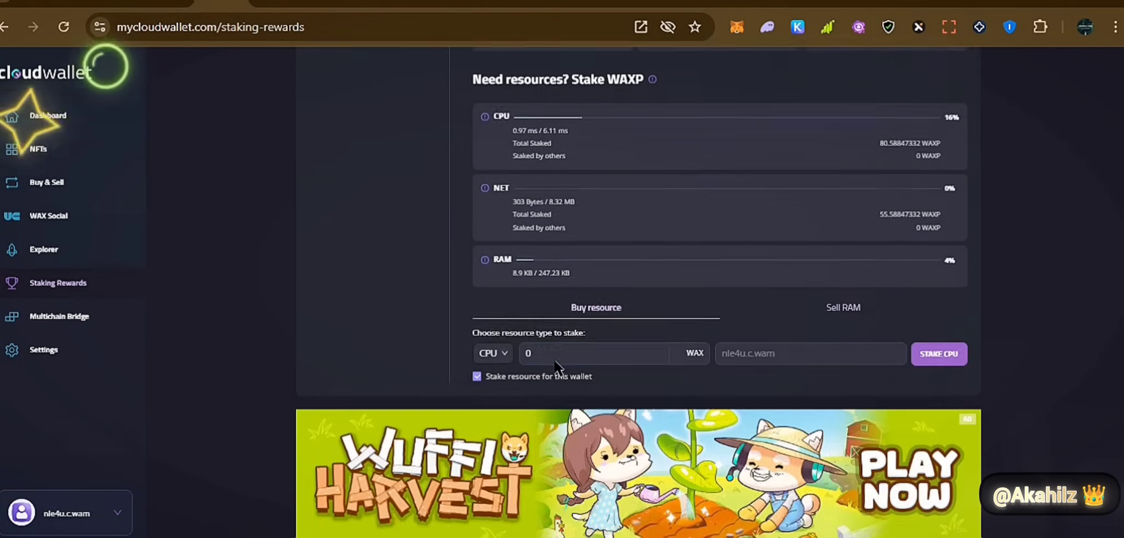
pyautogui.scroll(3, 512, 301)
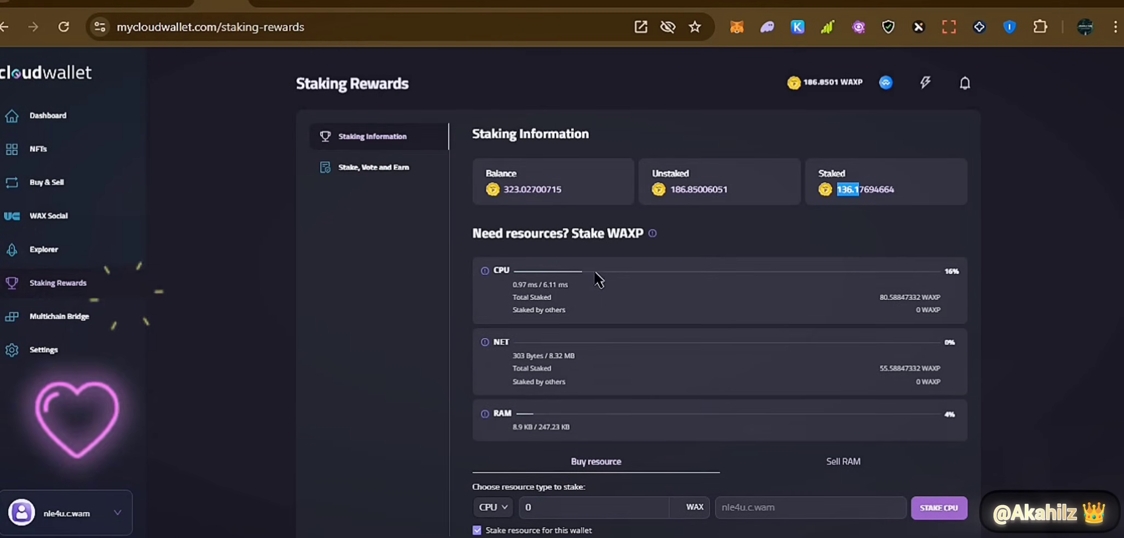
pyautogui.scroll(-2, 503, 417)
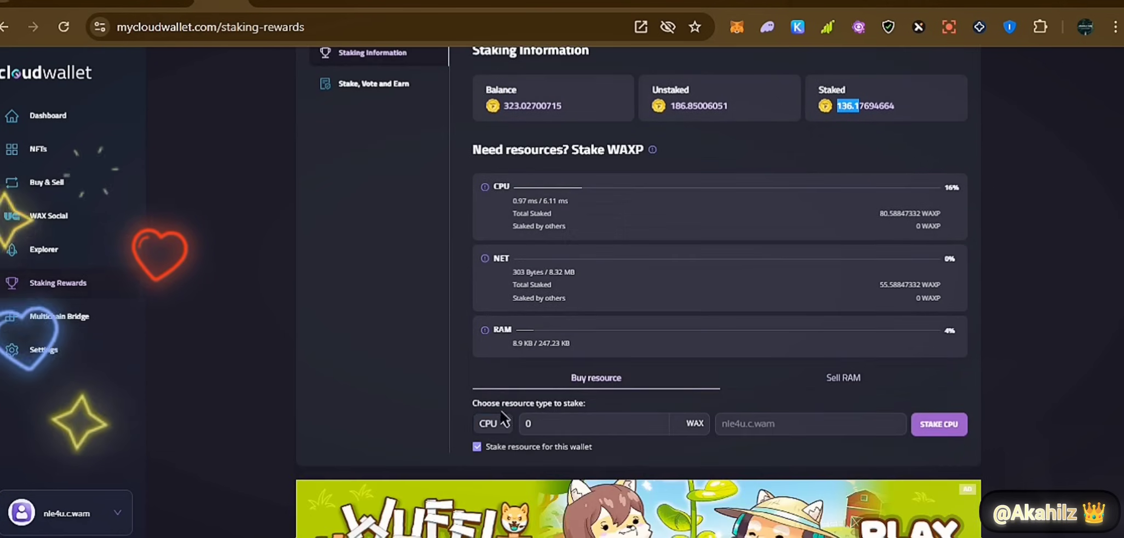
pyautogui.click(570, 414)
pyautogui.scroll(2, 581, 351)
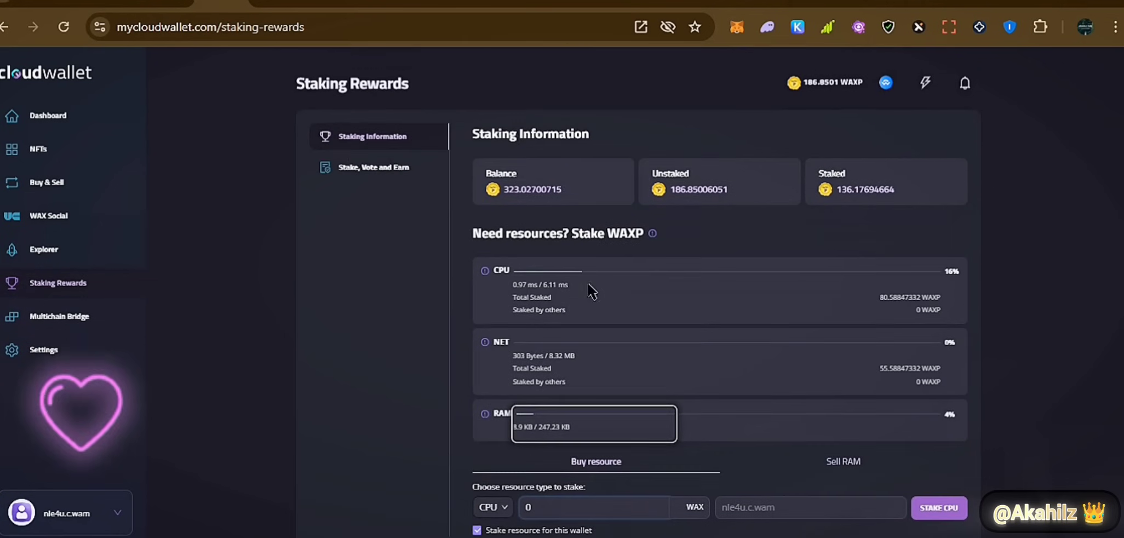
pyautogui.click(64, 26)
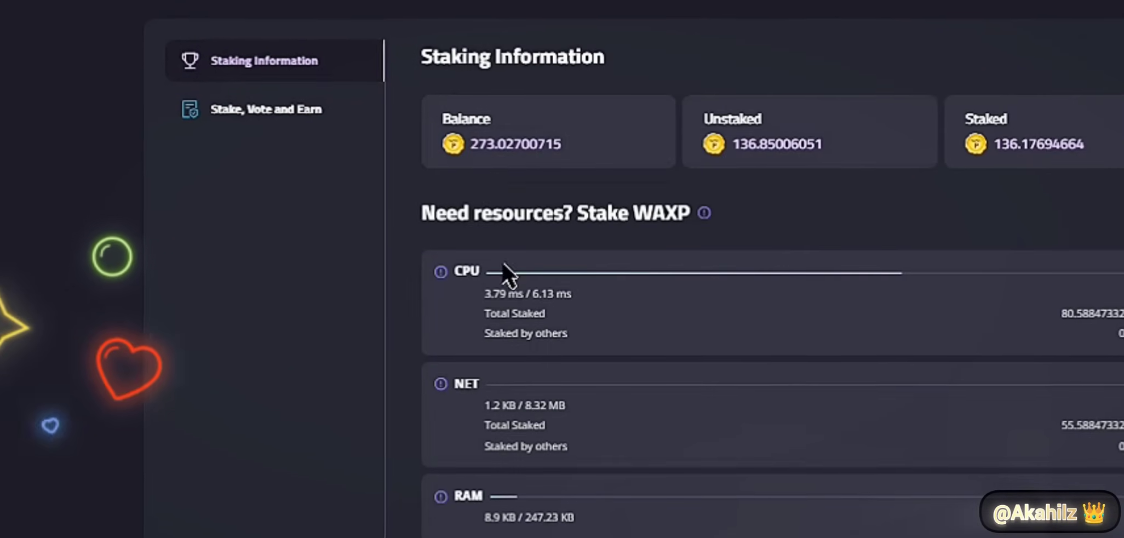
pyautogui.moveTo(733, 144); pyautogui.dragTo(770, 144)
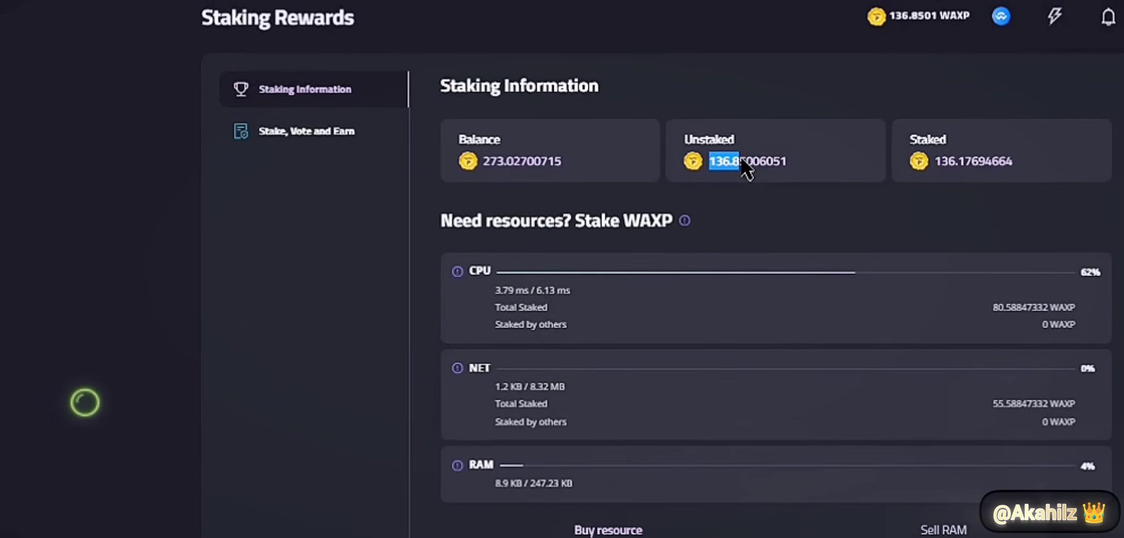
pyautogui.scroll(-3, 767, 208)
pyautogui.scroll(3, 836, 208)
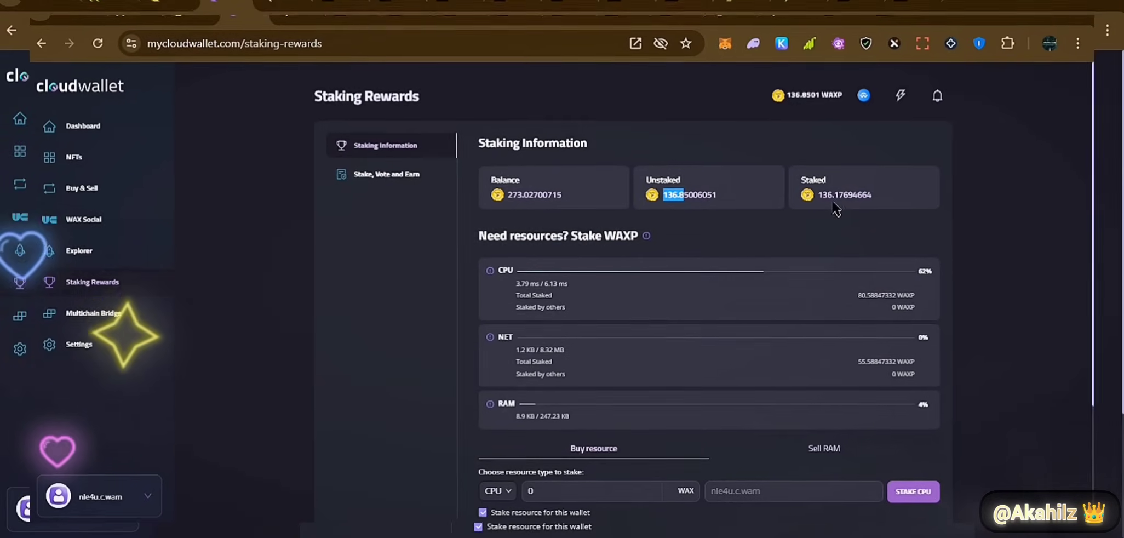
pyautogui.scroll(-3, 585, 317)
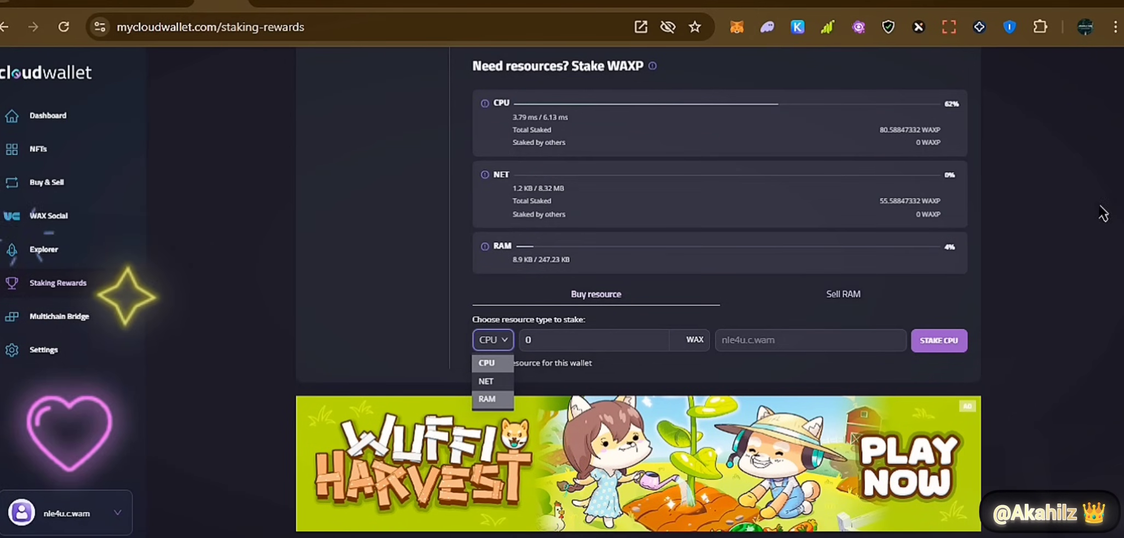
# - Stake 10 WAXP into NET from the Buy resource form
pyautogui.scroll(2, 952, 269)
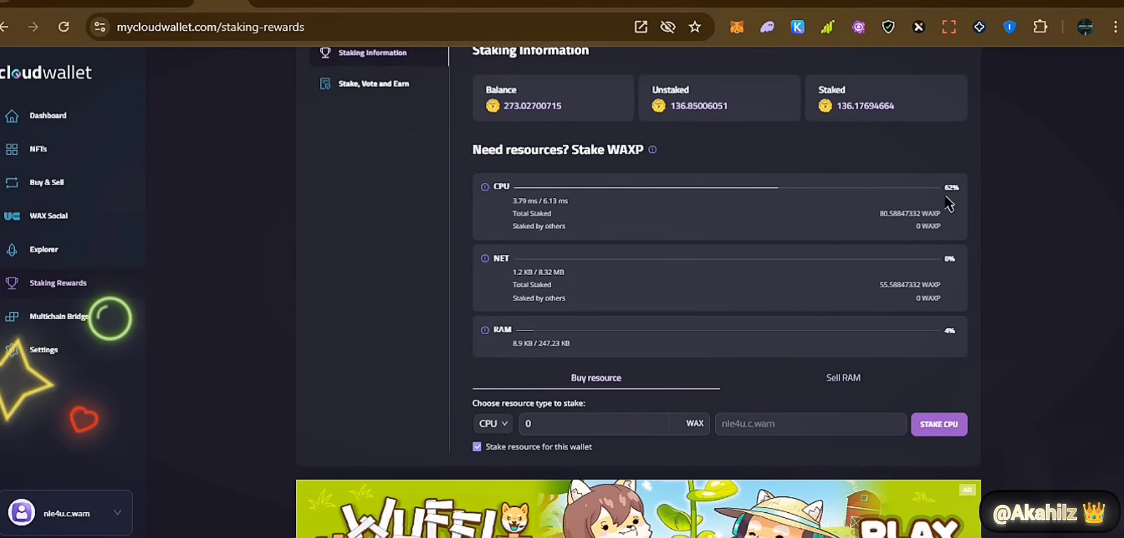
pyautogui.scroll(-2, 582, 330)
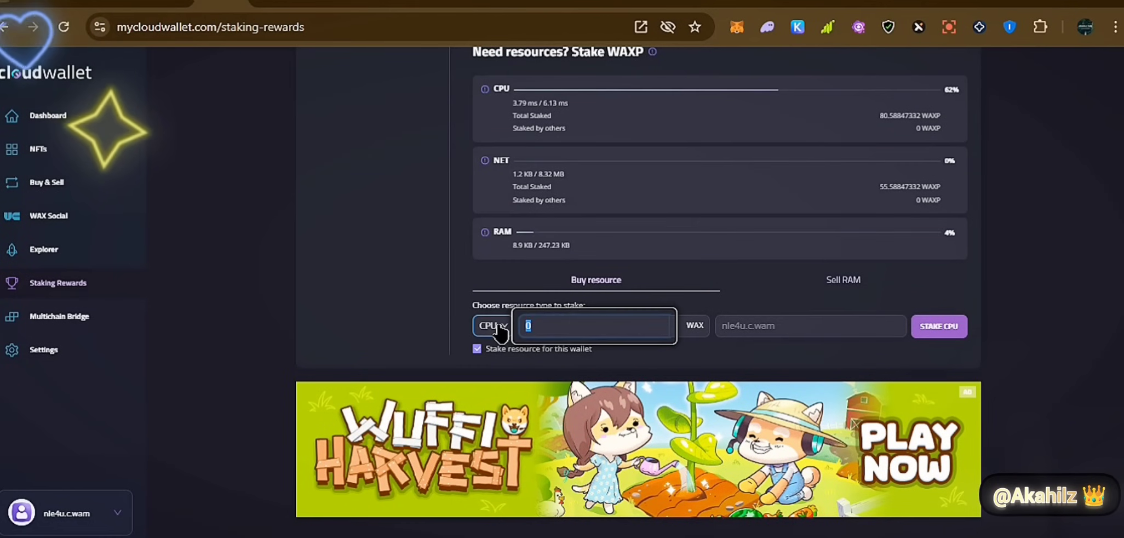
pyautogui.scroll(2, 500, 274)
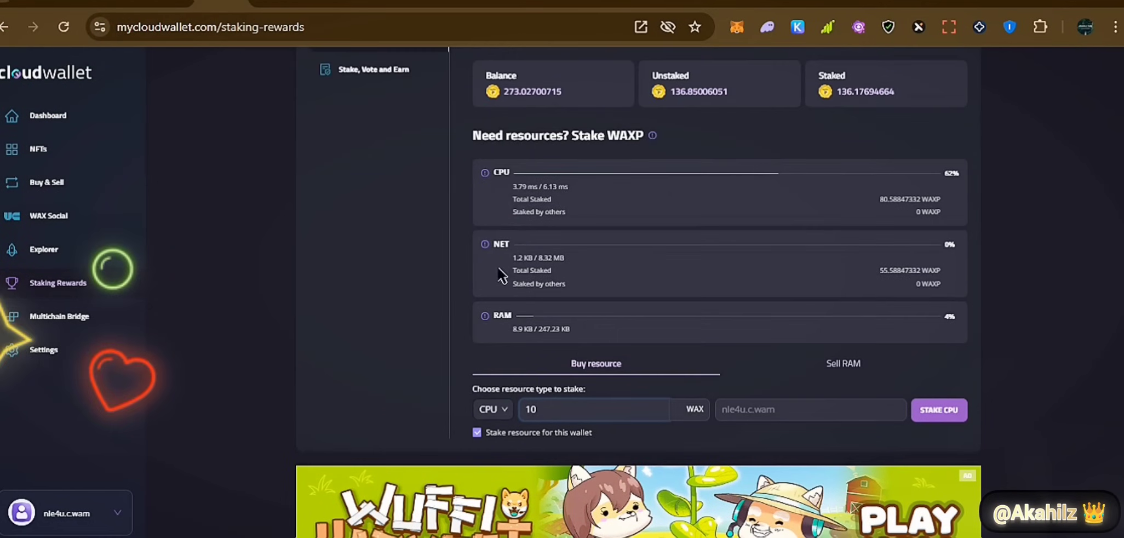
pyautogui.click(491, 409)
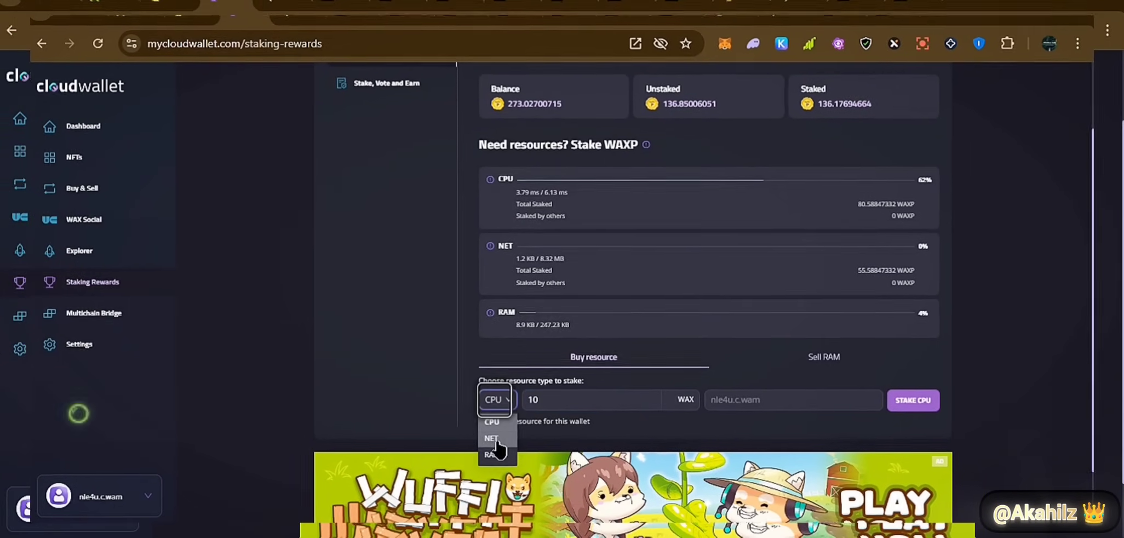
pyautogui.click(490, 500)
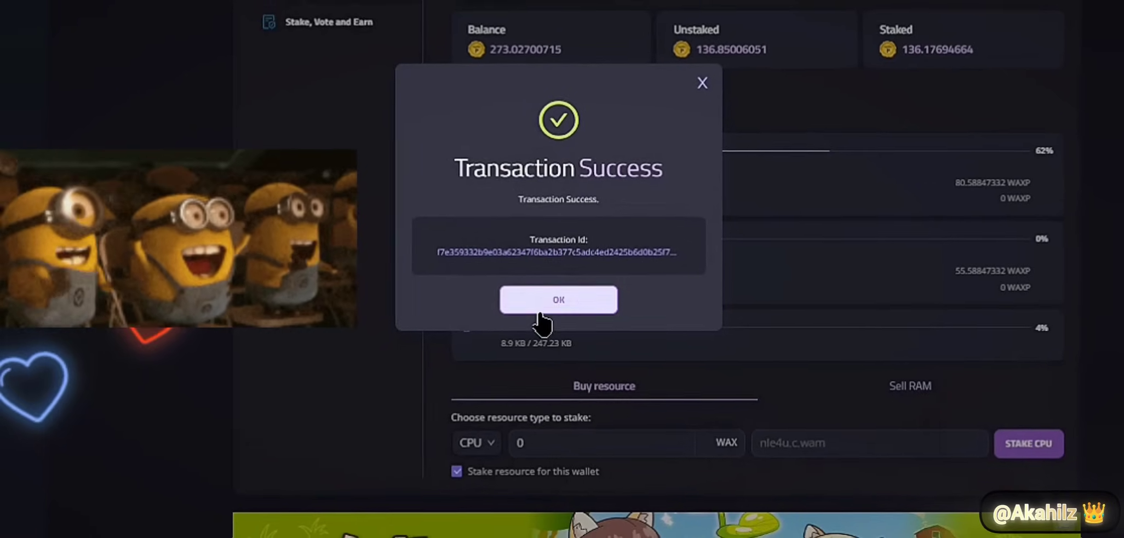
pyautogui.click(540, 307)
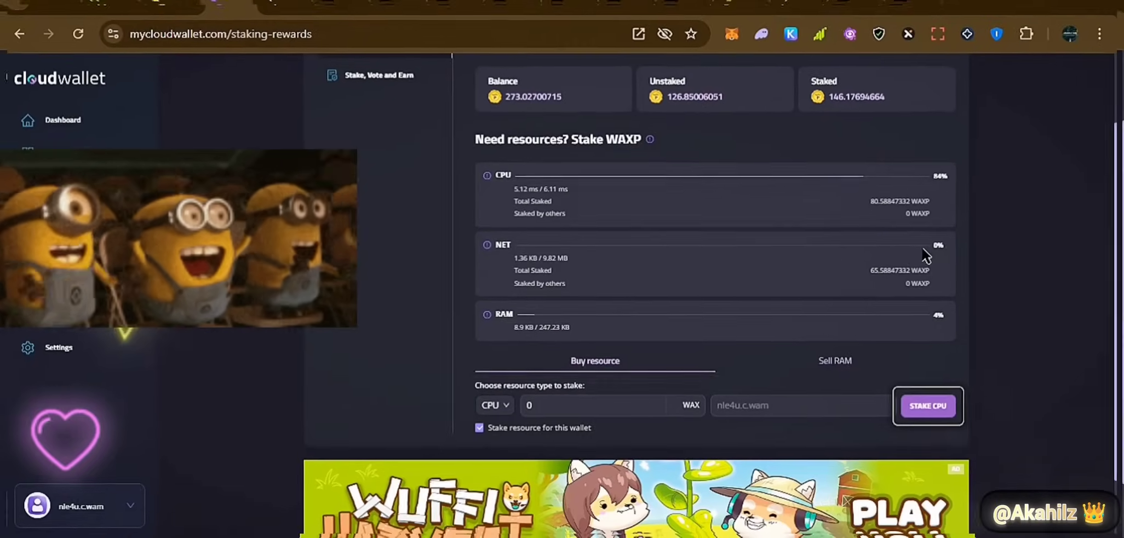
# - Reload to confirm 146.17694664 WAXP staked, then view the Sell RAM form
pyautogui.press('F5')
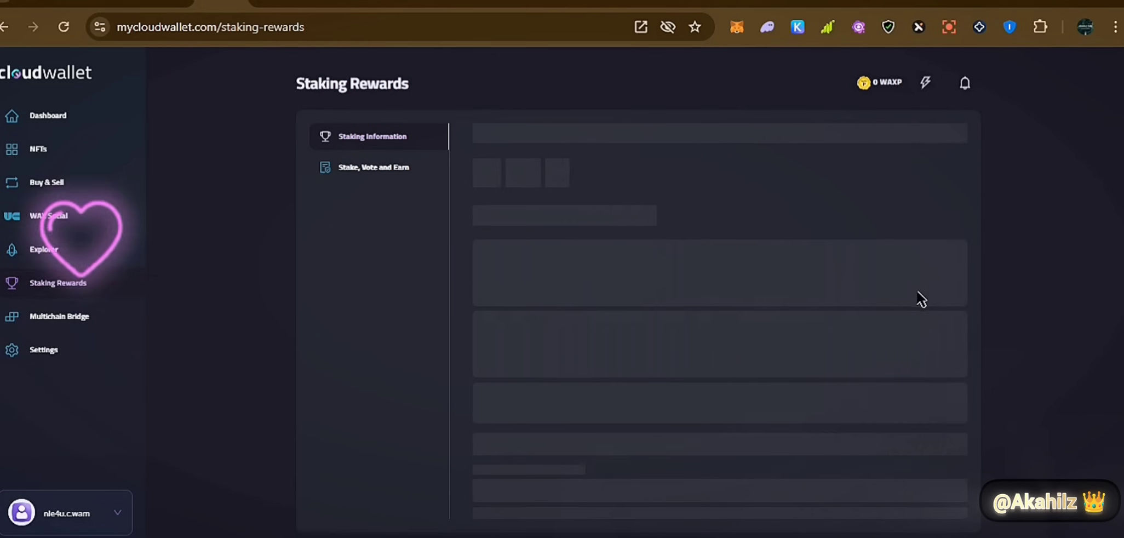
pyautogui.scroll(-2, 909, 307)
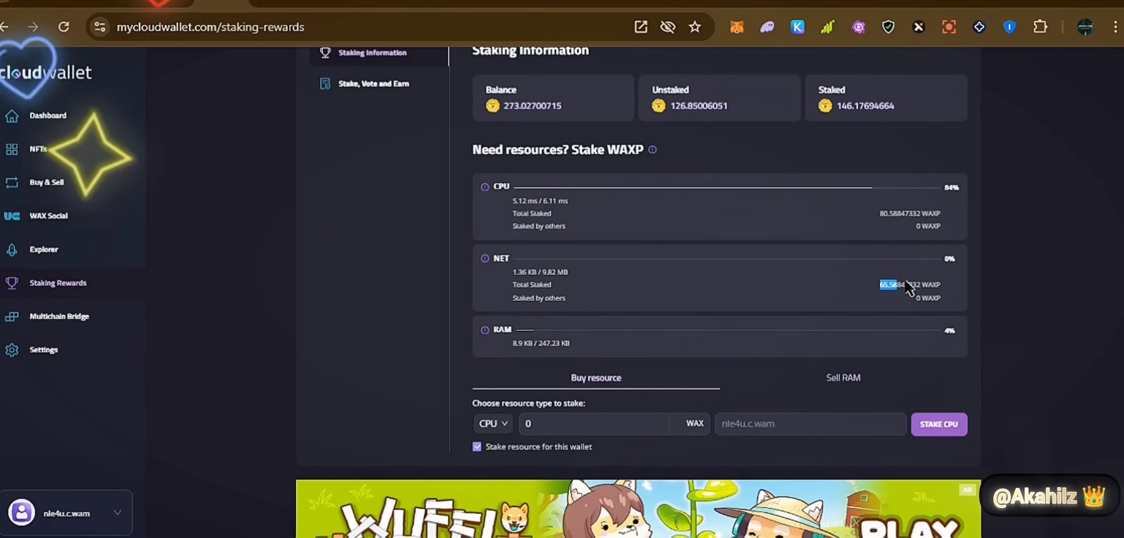
pyautogui.scroll(-2, 829, 346)
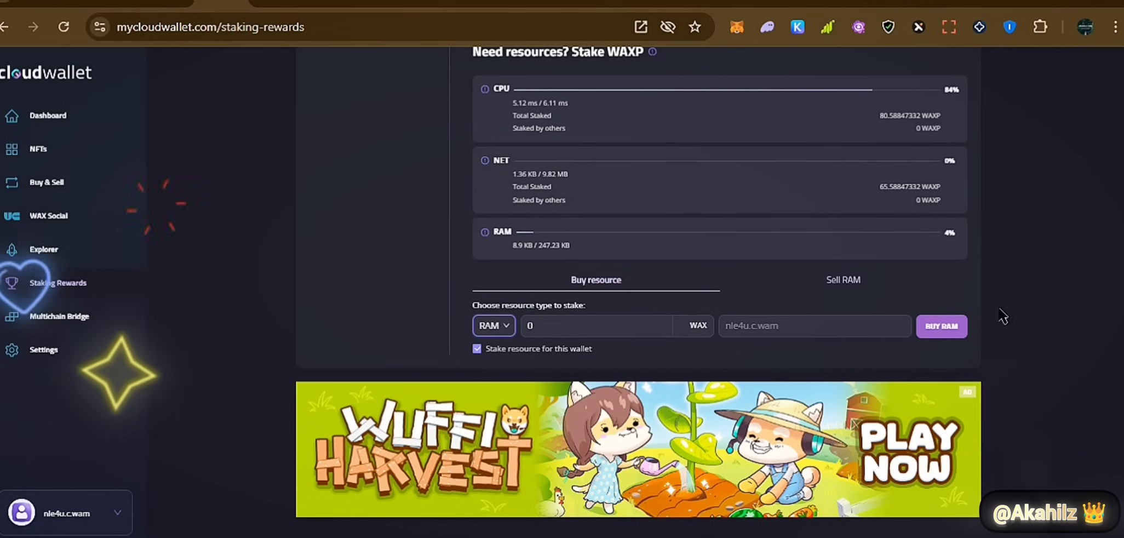
pyautogui.click(868, 290)
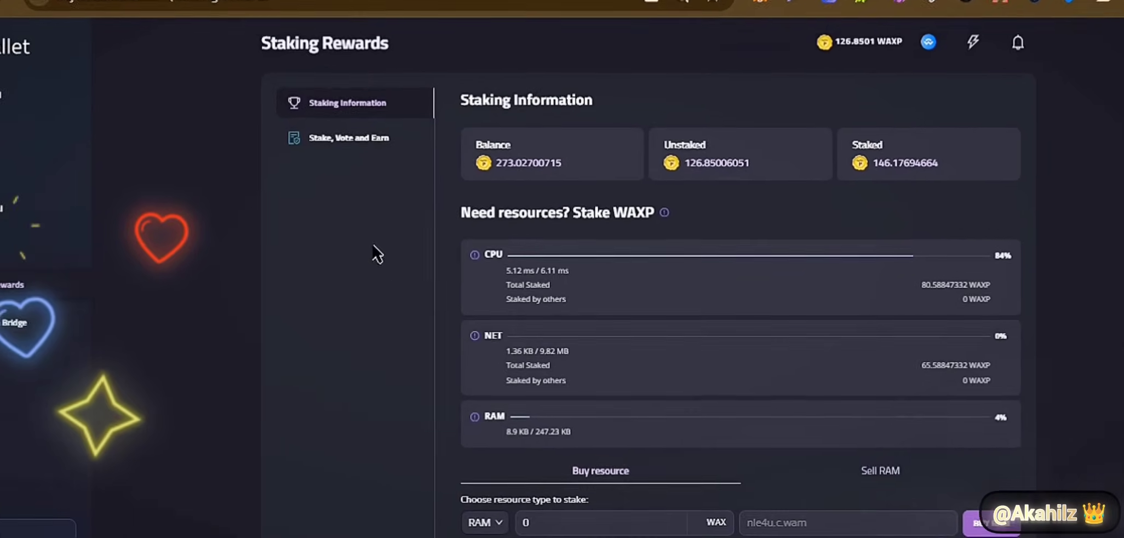
# - Review the 8.46% APR, top21.oig proxy vote and 0.60952661 WAXP claimable under Stake, Vote and Earn
pyautogui.click(387, 161)
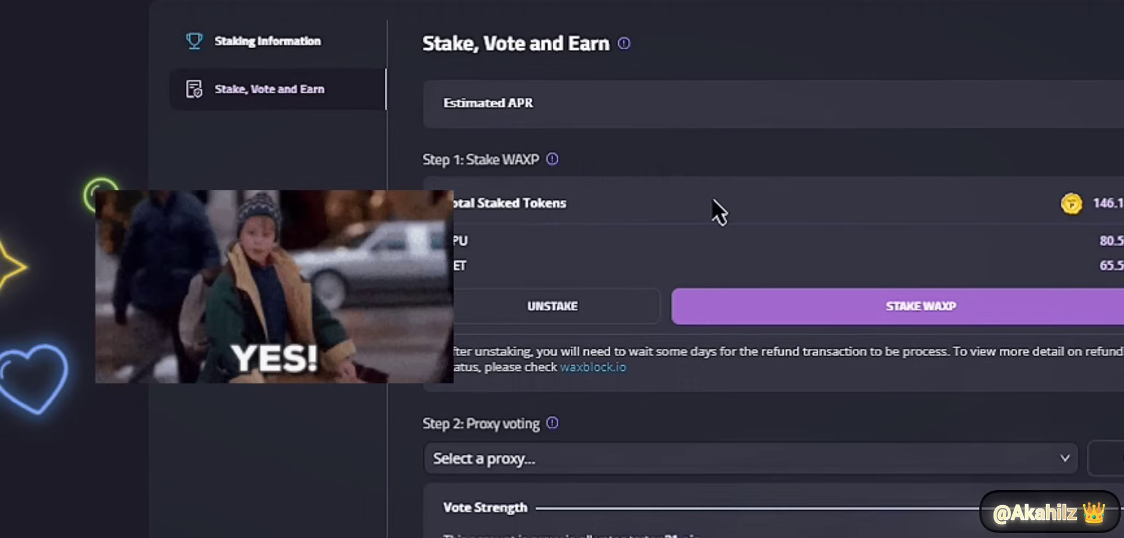
pyautogui.moveTo(458, 103); pyautogui.dragTo(1123, 126)
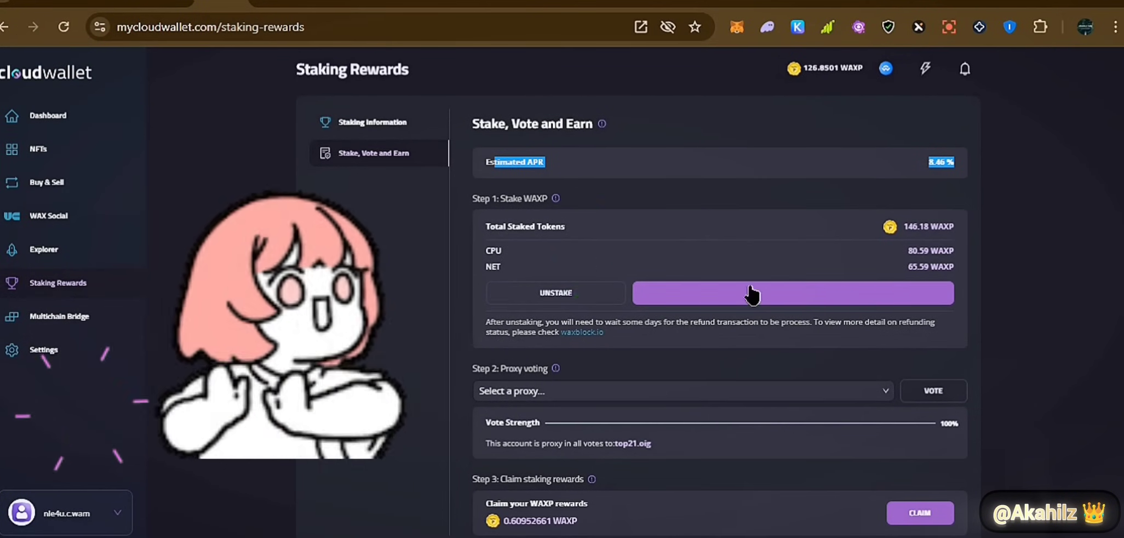
pyautogui.scroll(-3, 586, 433)
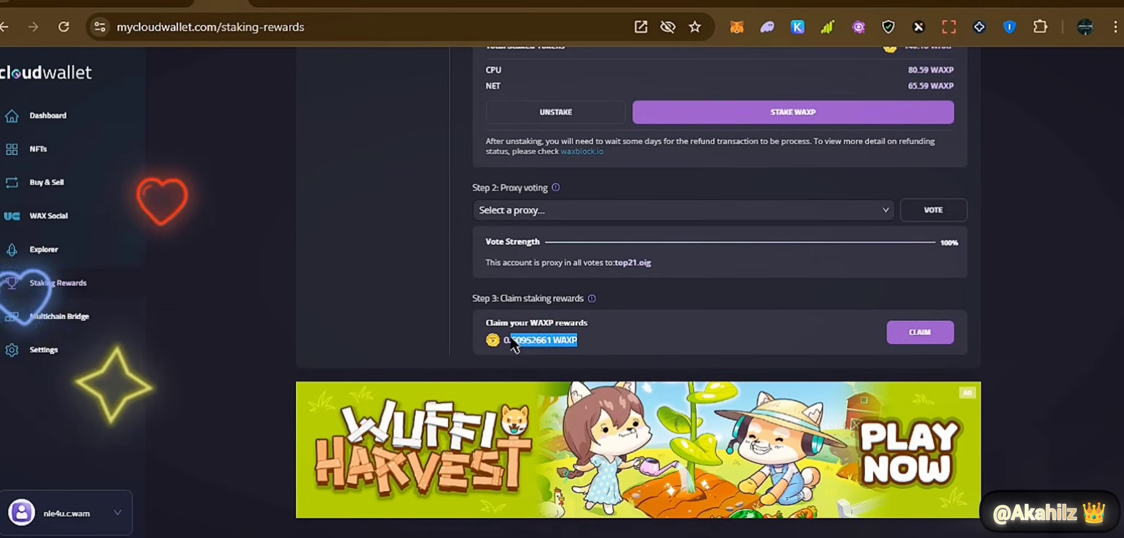
pyautogui.scroll(3, 890, 261)
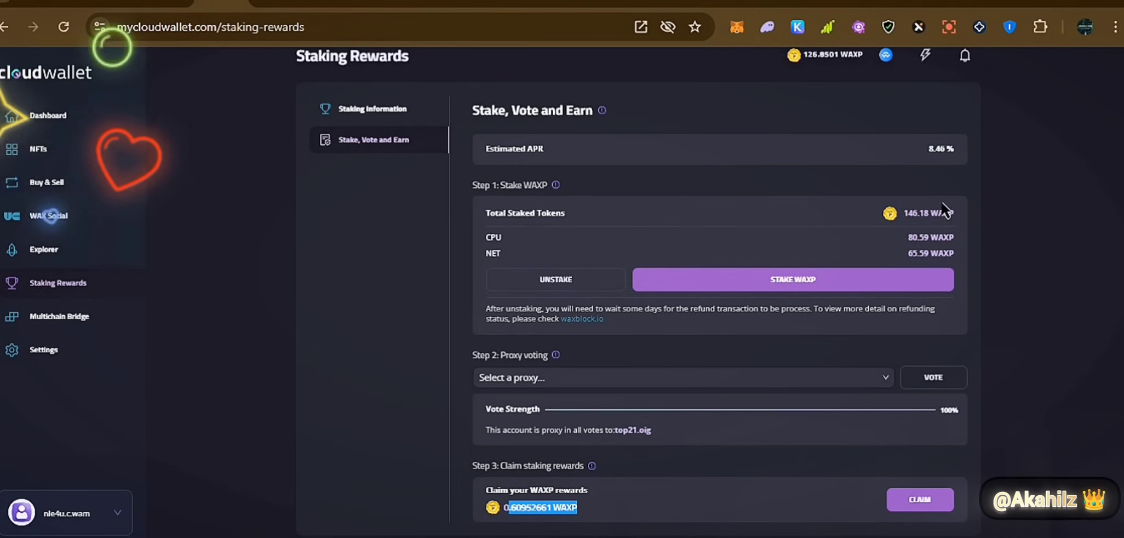
pyautogui.scroll(-3, 630, 383)
pyautogui.moveTo(580, 340); pyautogui.dragTo(498, 344)
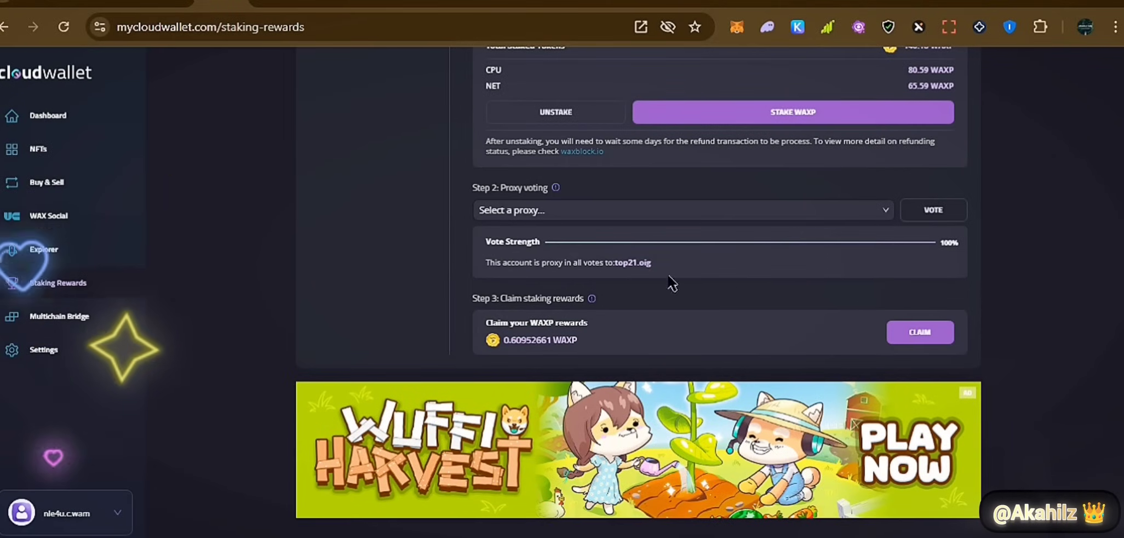
pyautogui.moveTo(554, 187)
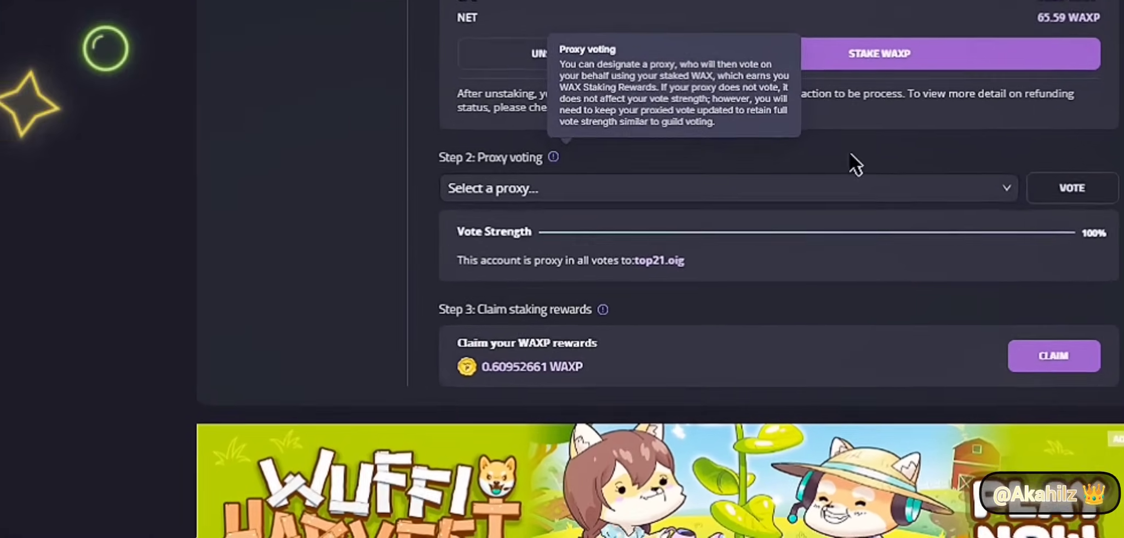
pyautogui.click(773, 187)
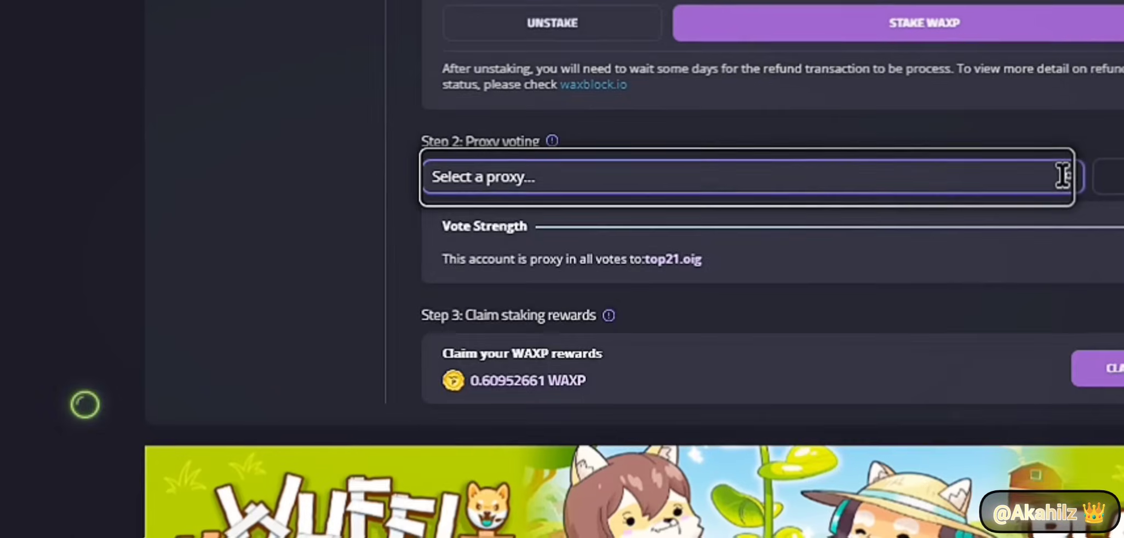
pyautogui.click(684, 211)
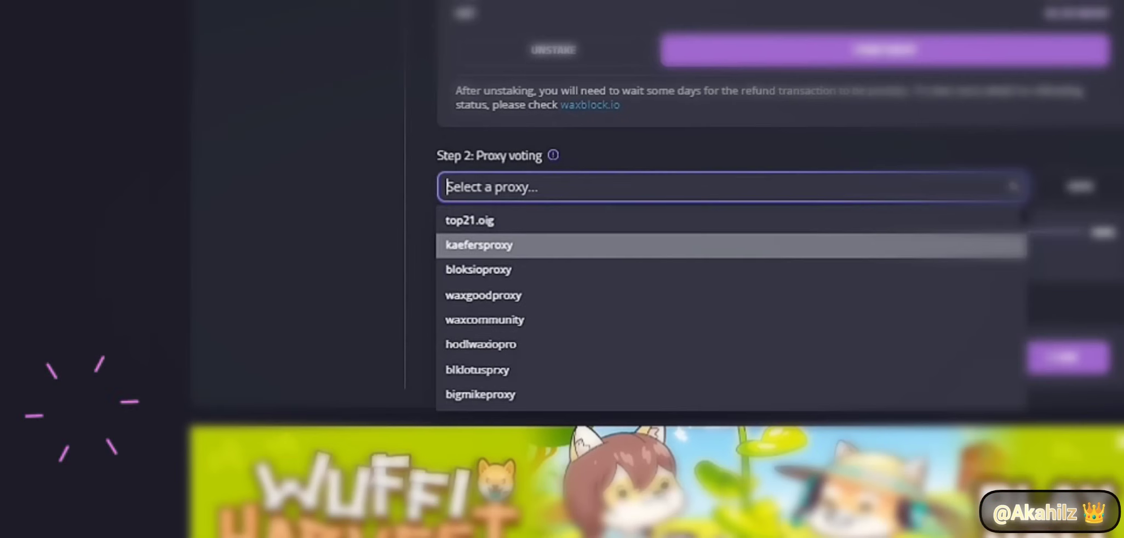
pyautogui.click(834, 264)
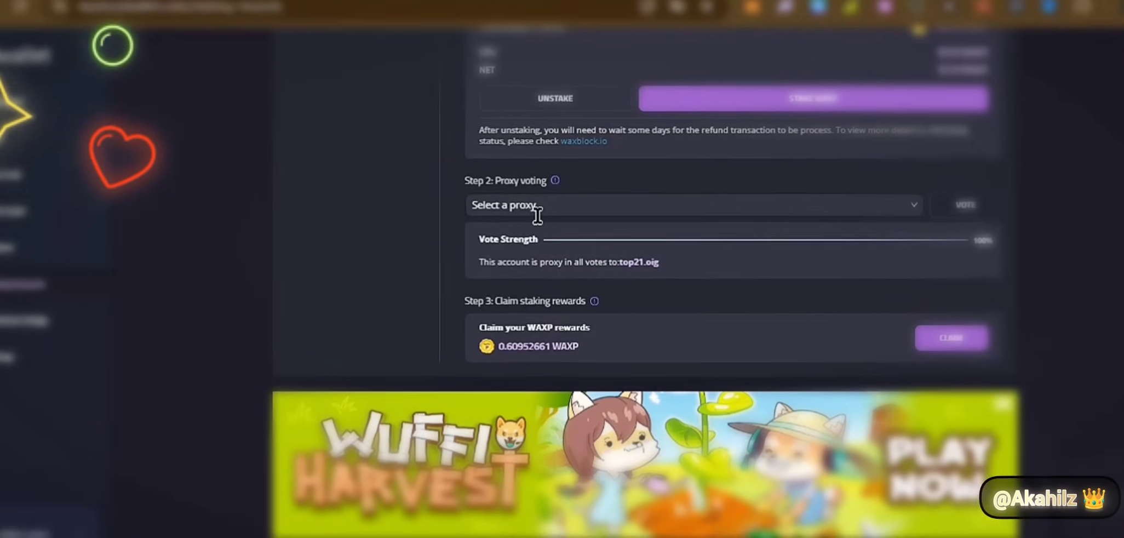
pyautogui.click(556, 211)
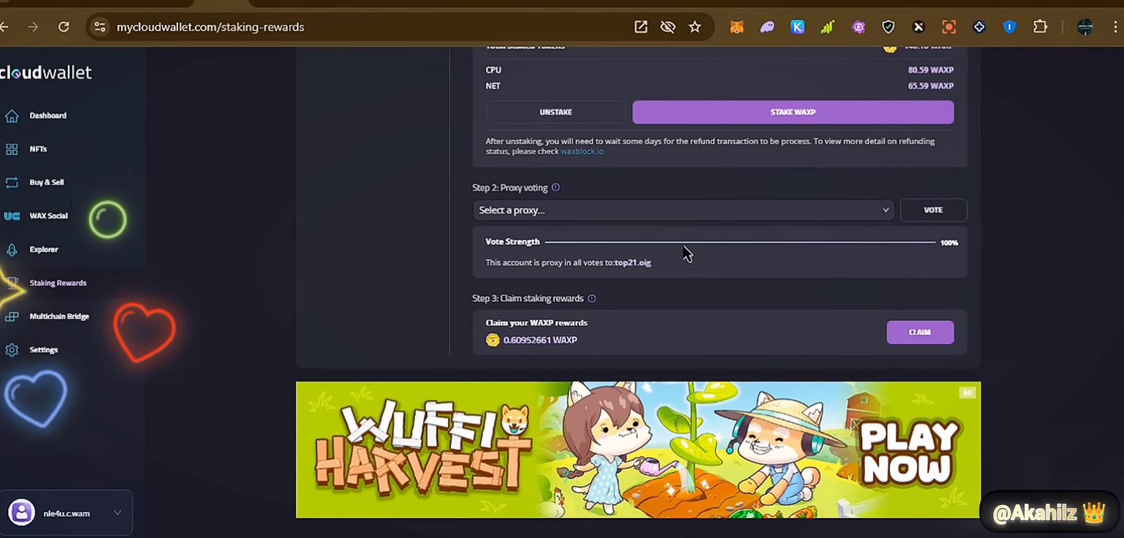
pyautogui.scroll(4, 890, 267)
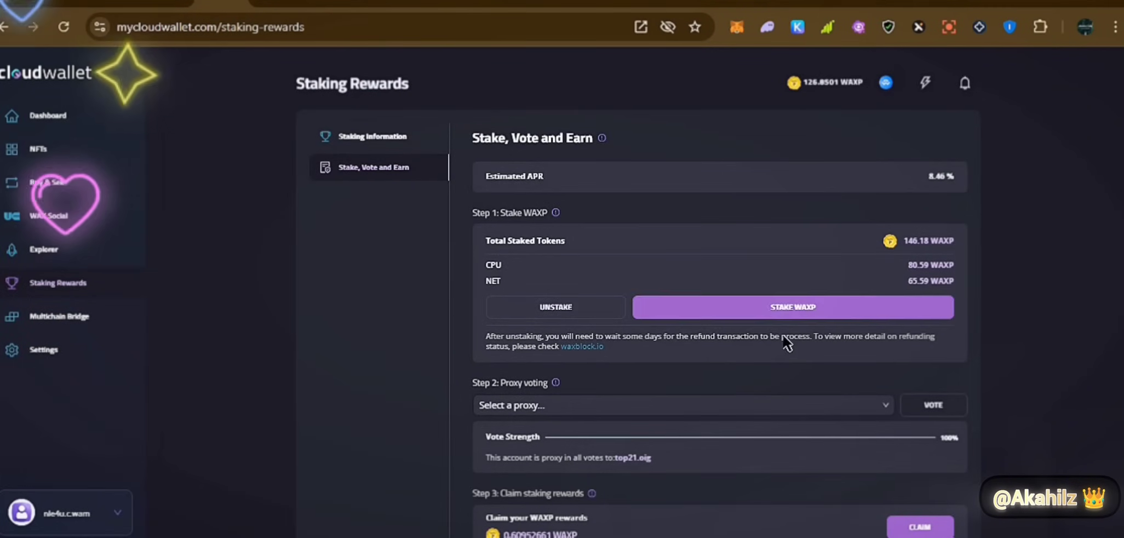
# - Stake an additional 10 WAXP each into CPU and NET and dismiss the success message
pyautogui.click(793, 307)
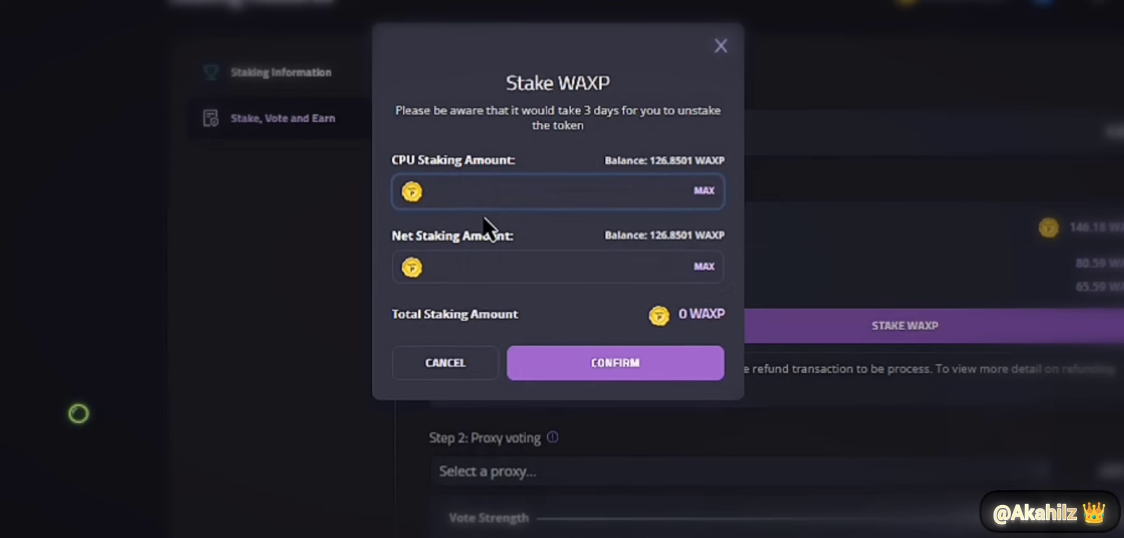
pyautogui.write('1')
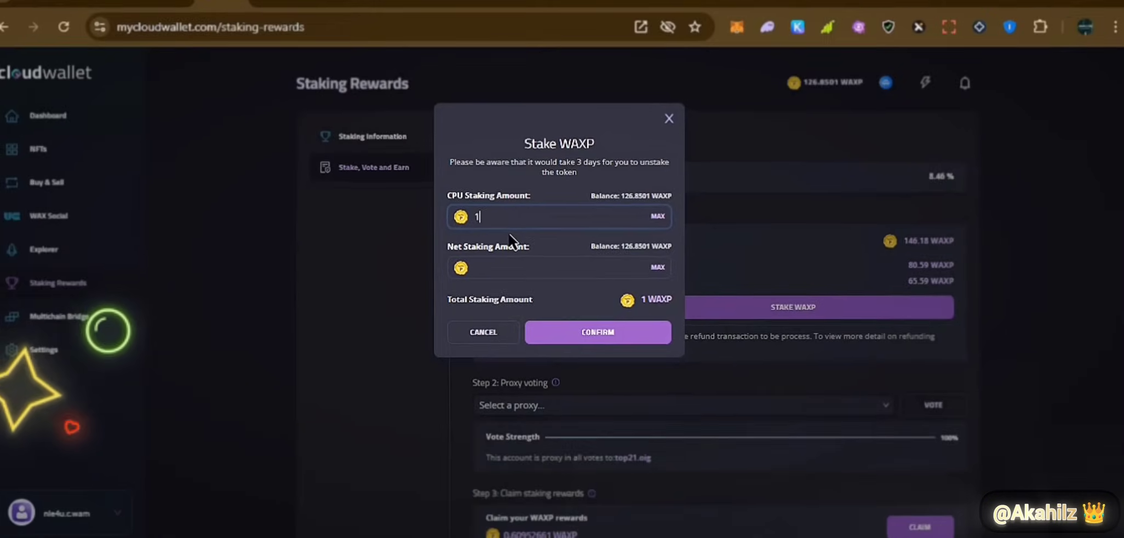
pyautogui.write('0')
pyautogui.click(507, 267)
pyautogui.write('10')
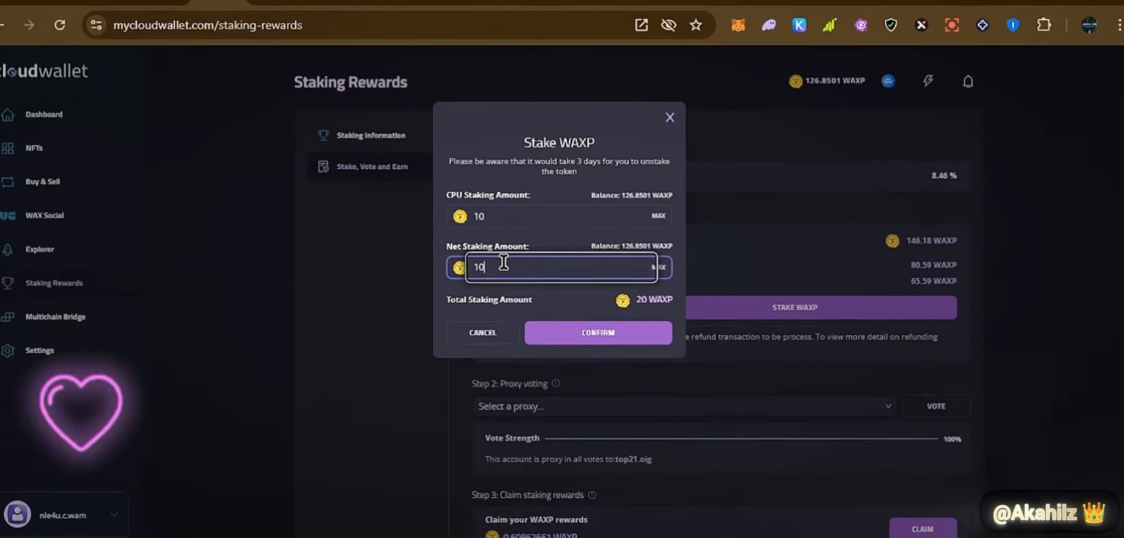
pyautogui.click(600, 333)
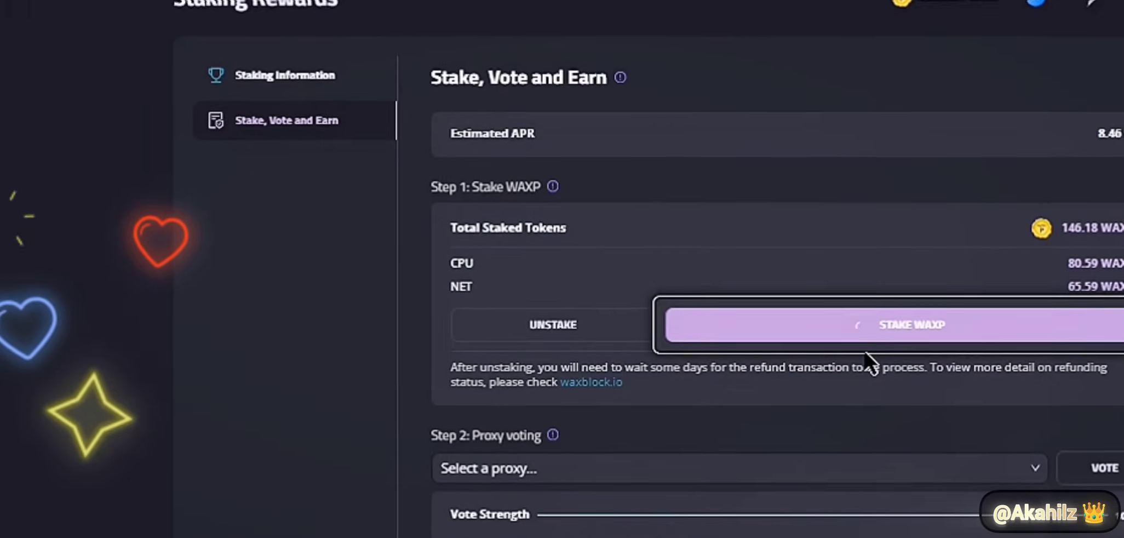
pyautogui.scroll(-3, 1082, 465)
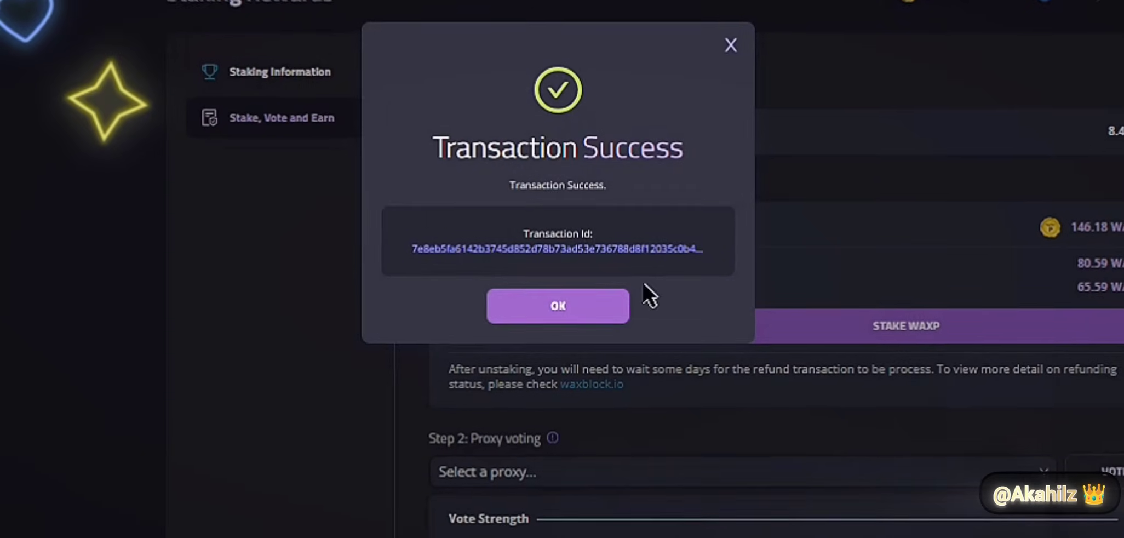
pyautogui.click(619, 301)
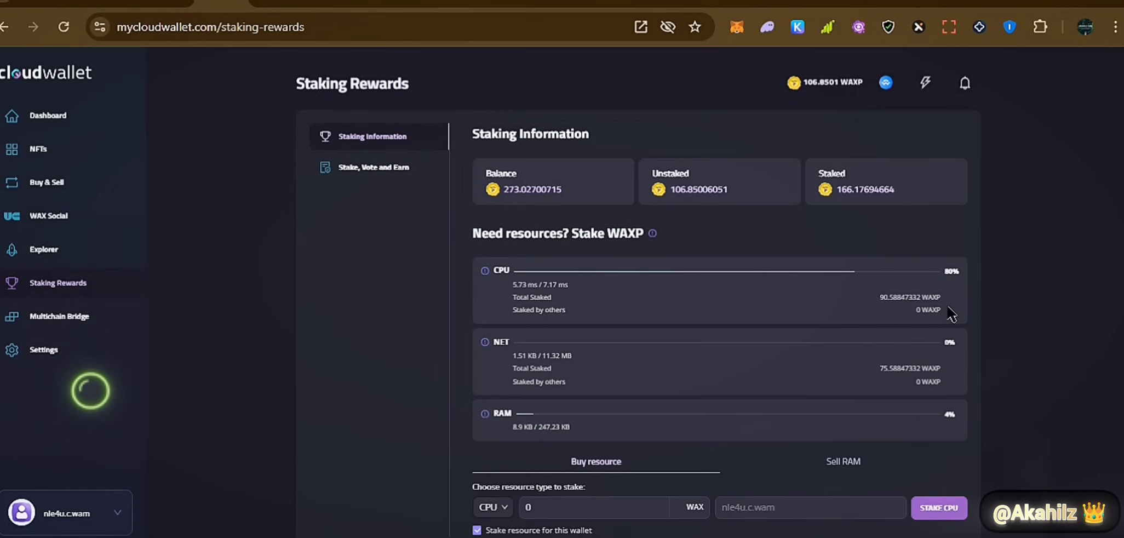
pyautogui.scroll(-3, 635, 331)
pyautogui.scroll(3, 551, 252)
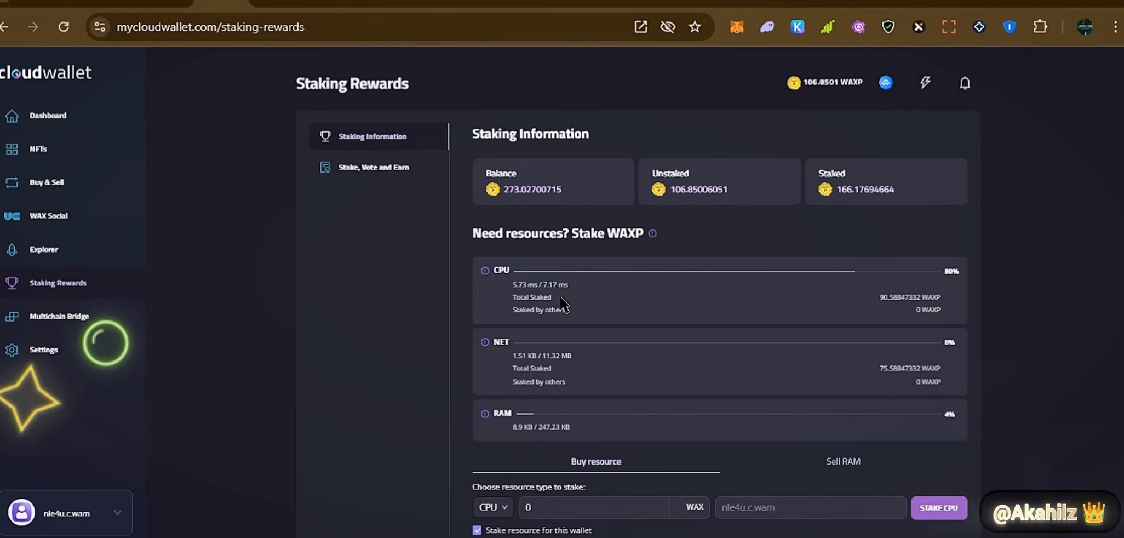
pyautogui.click(269, 2)
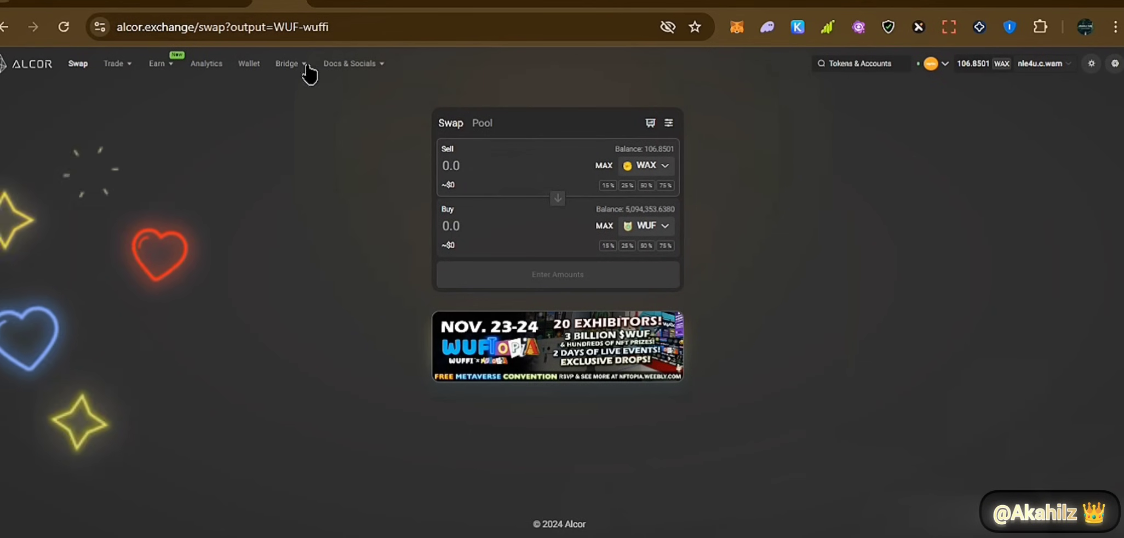
pyautogui.click(222, 3)
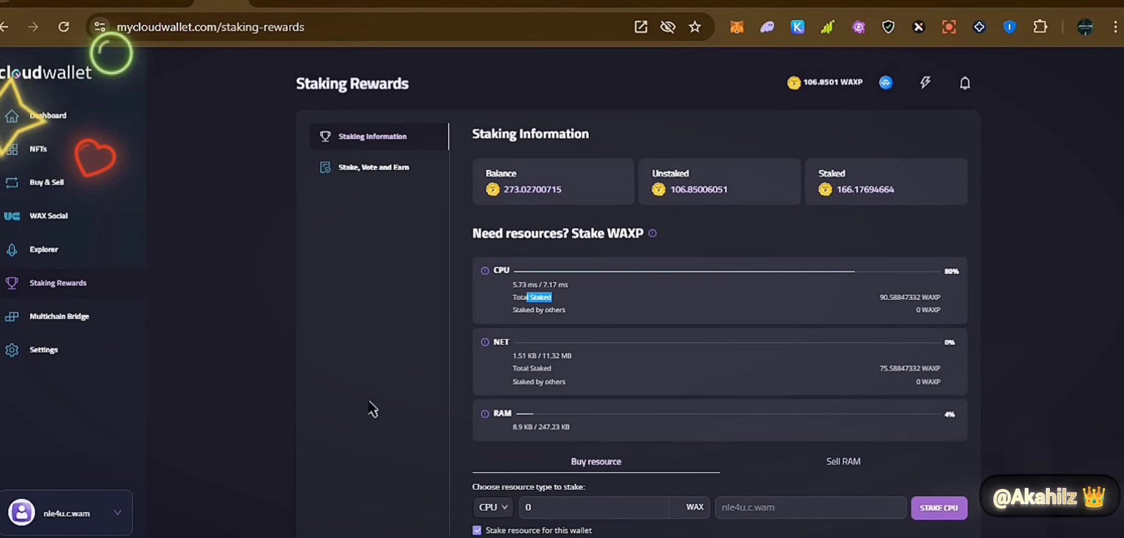
pyautogui.scroll(-4, 372, 408)
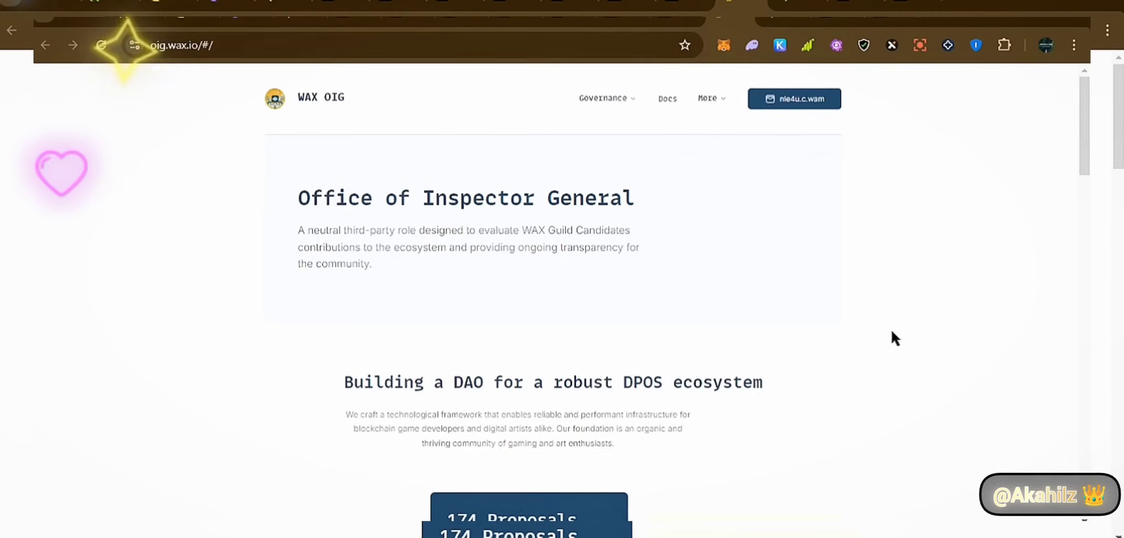
# - Read the Office of Inspector General heading and its role evaluating WAX Guild Candidates
pyautogui.scroll(-3, 578, 341)
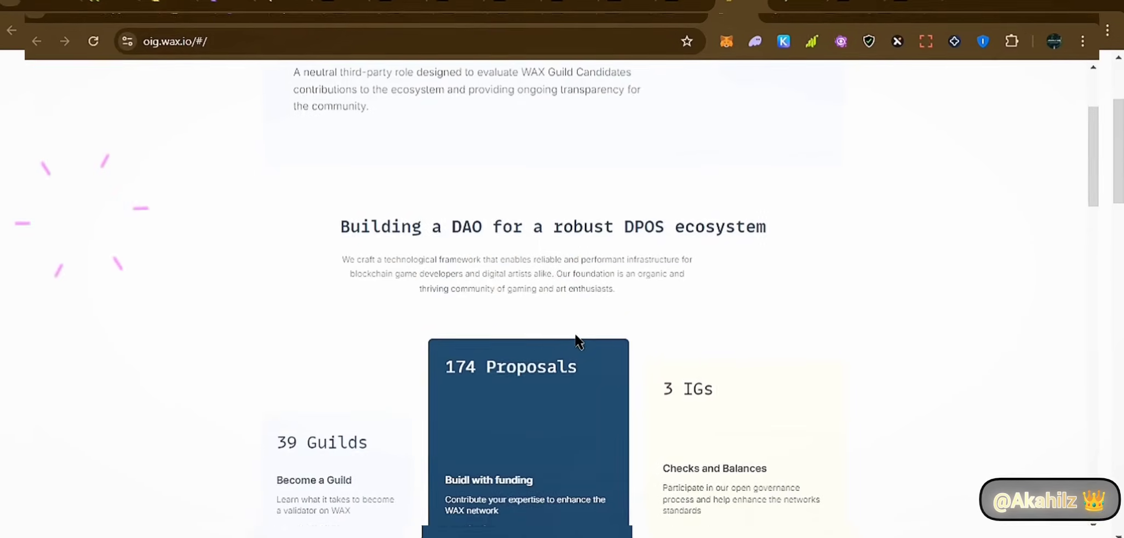
pyautogui.scroll(3, 576, 338)
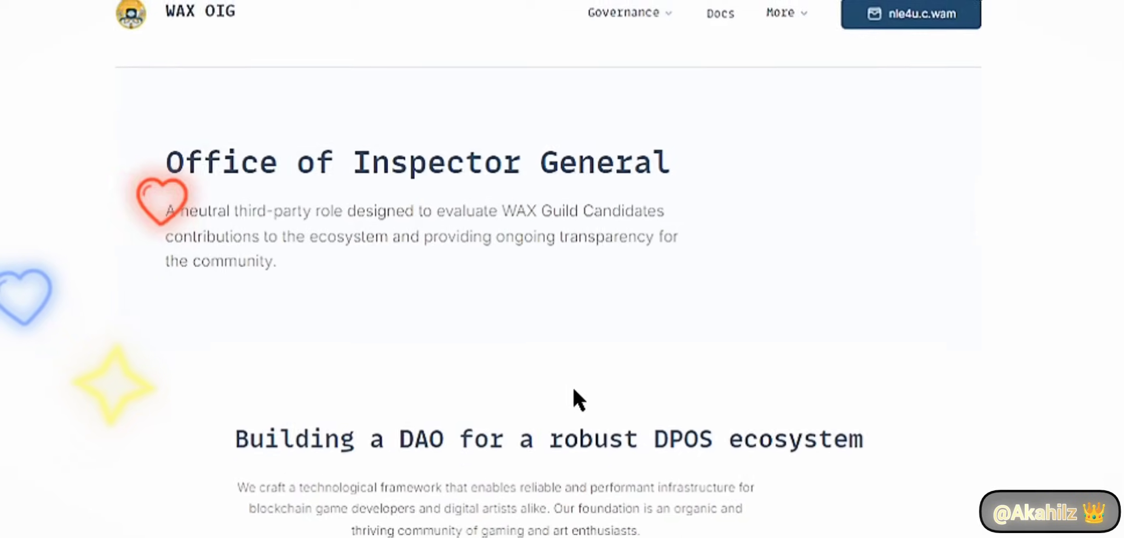
pyautogui.moveTo(134, 171); pyautogui.dragTo(675, 149)
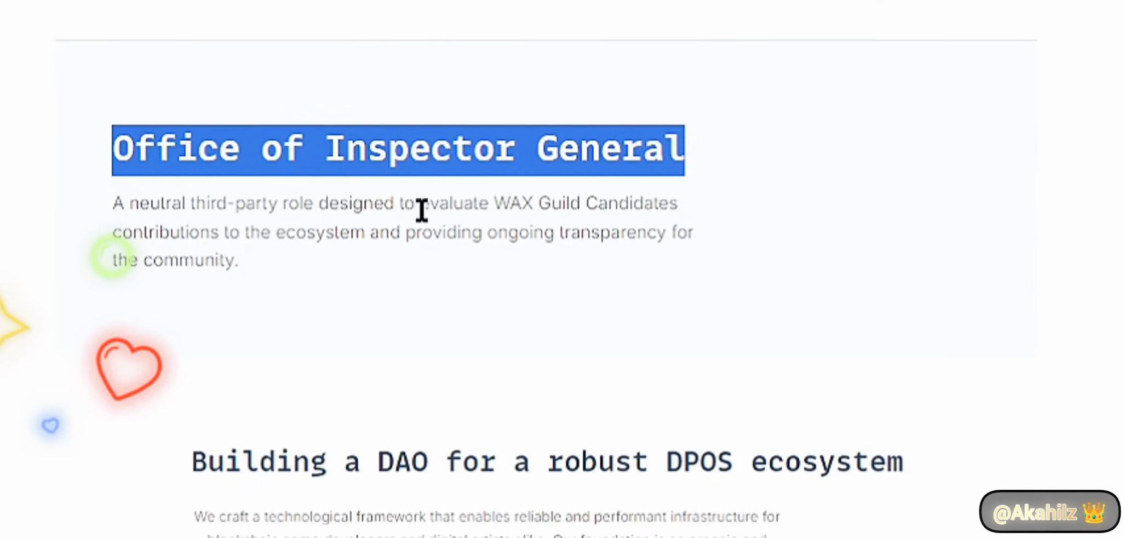
pyautogui.click(103, 233)
pyautogui.moveTo(126, 204); pyautogui.dragTo(252, 210)
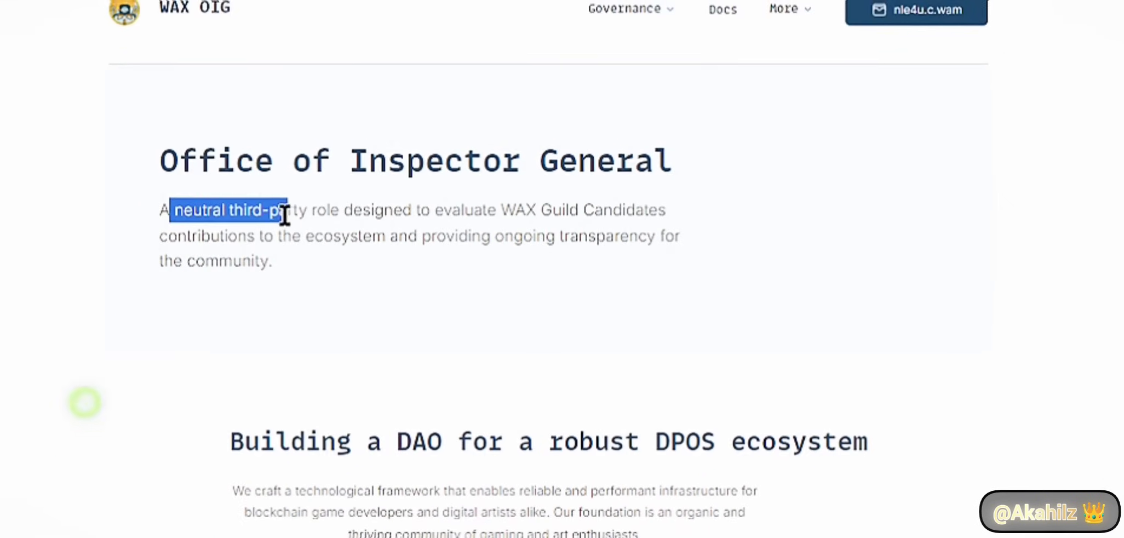
pyautogui.moveTo(457, 210); pyautogui.dragTo(666, 211)
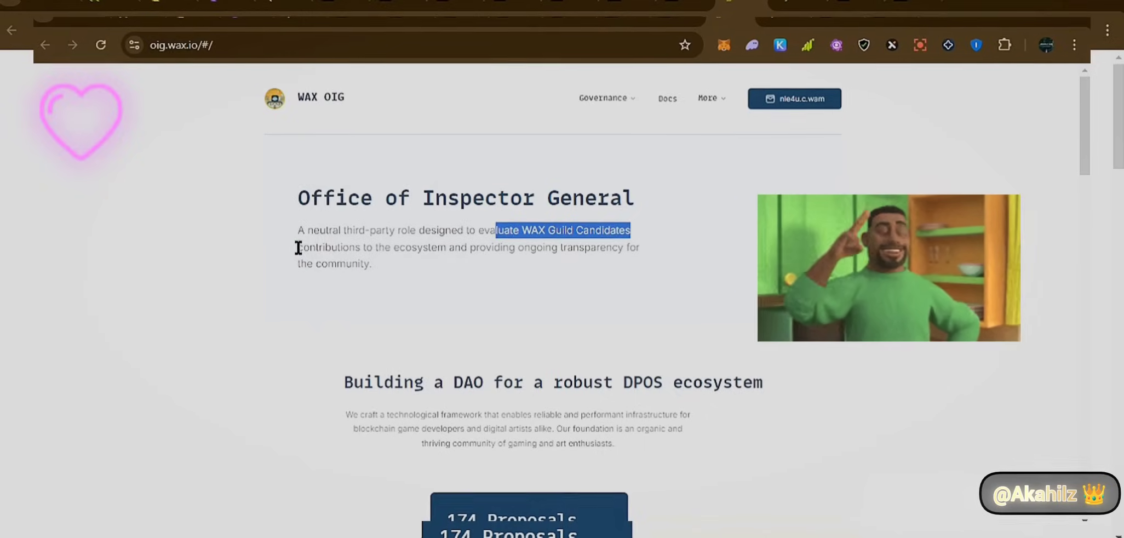
pyautogui.moveTo(290, 247); pyautogui.dragTo(433, 246)
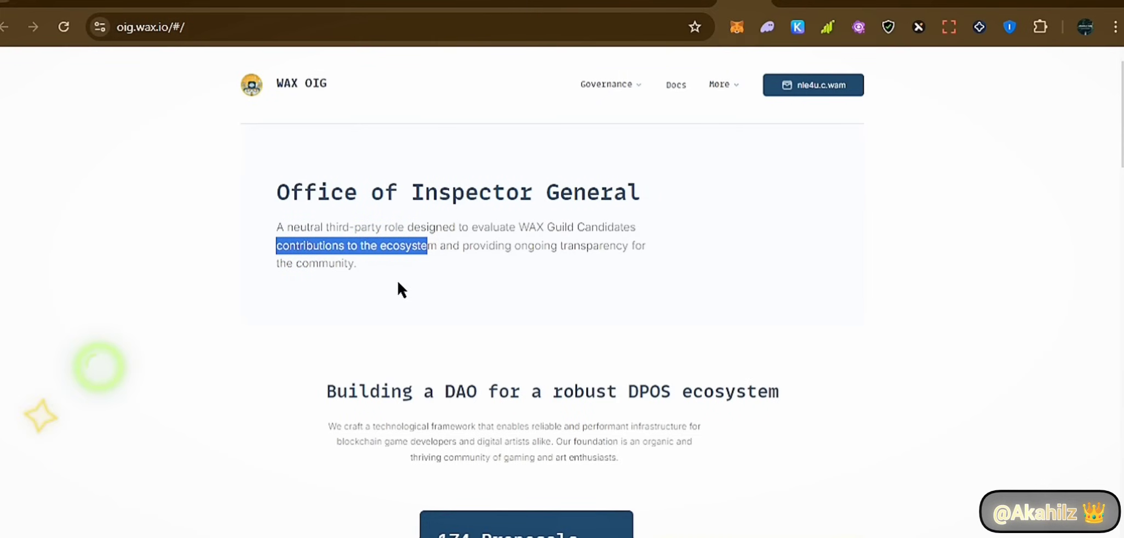
pyautogui.click(622, 5)
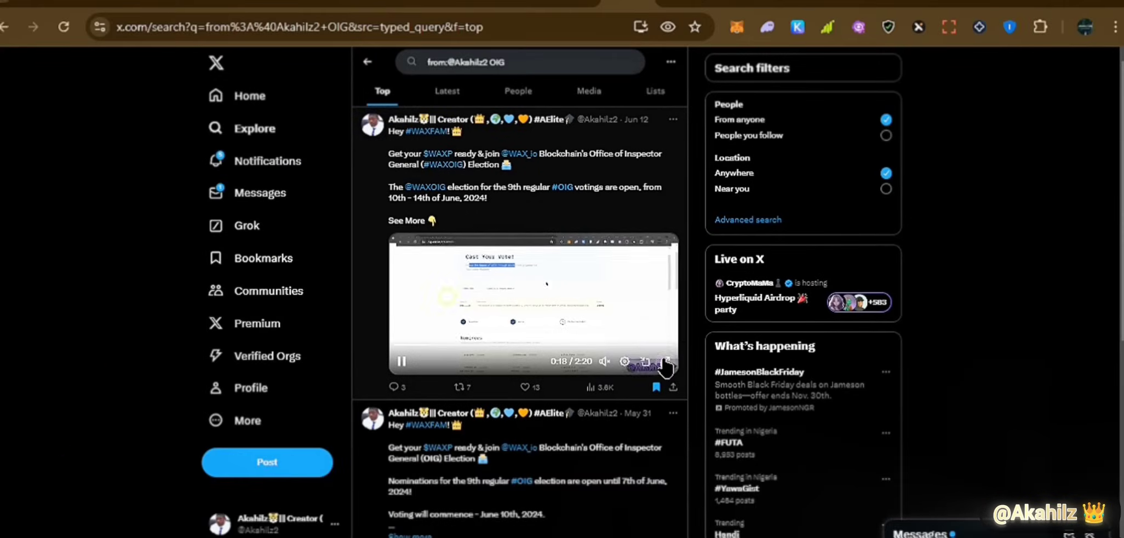
pyautogui.click(666, 362)
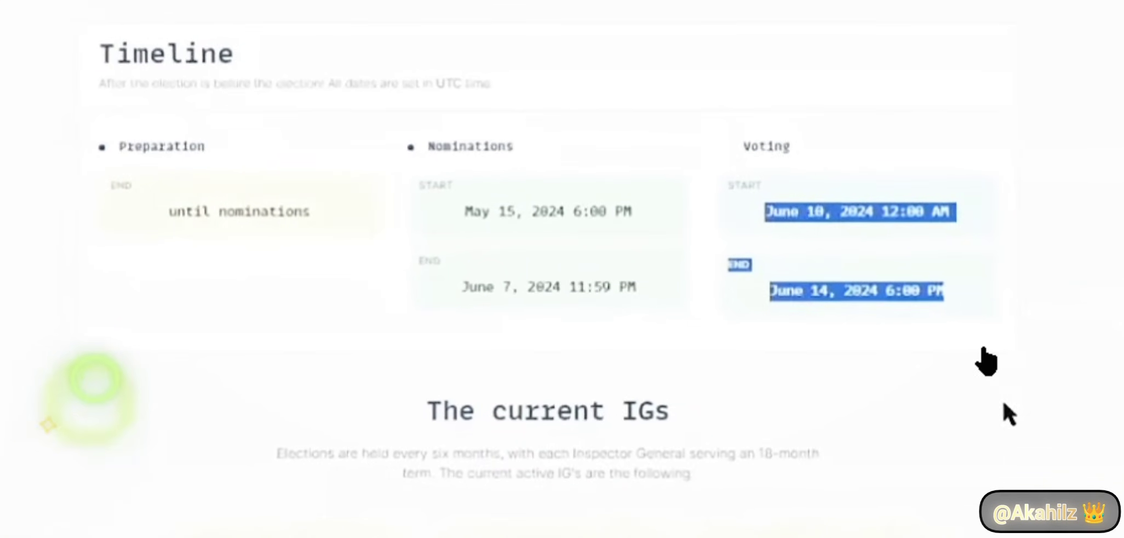
pyautogui.press('Escape')
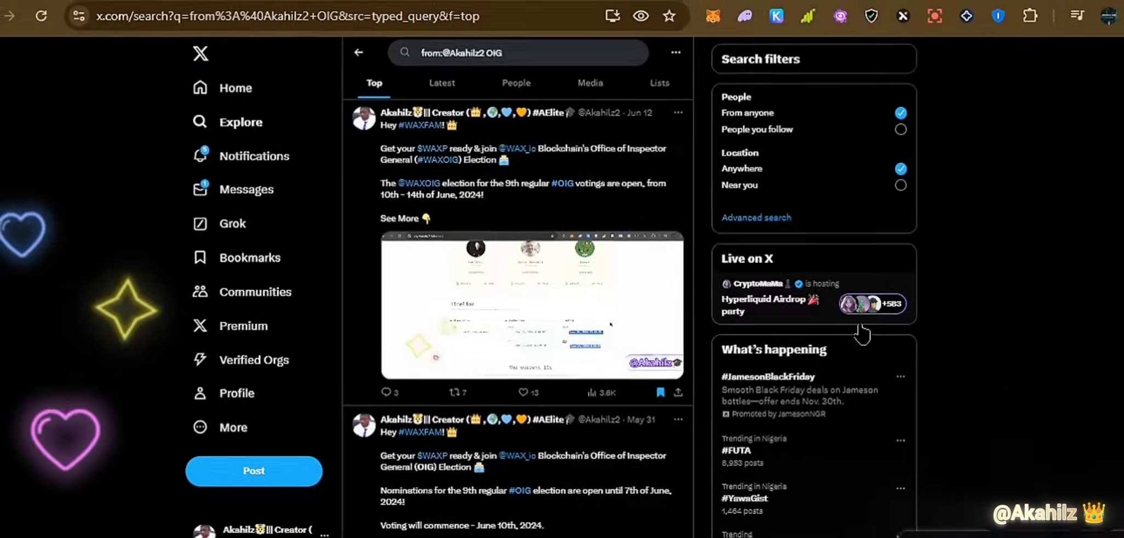
pyautogui.click(393, 361)
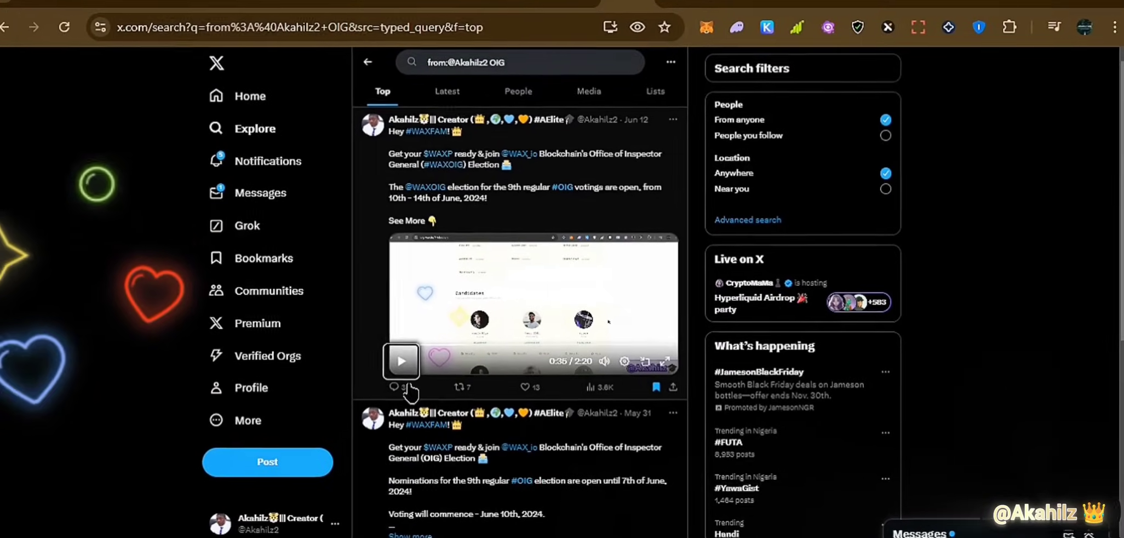
pyautogui.click(740, 3)
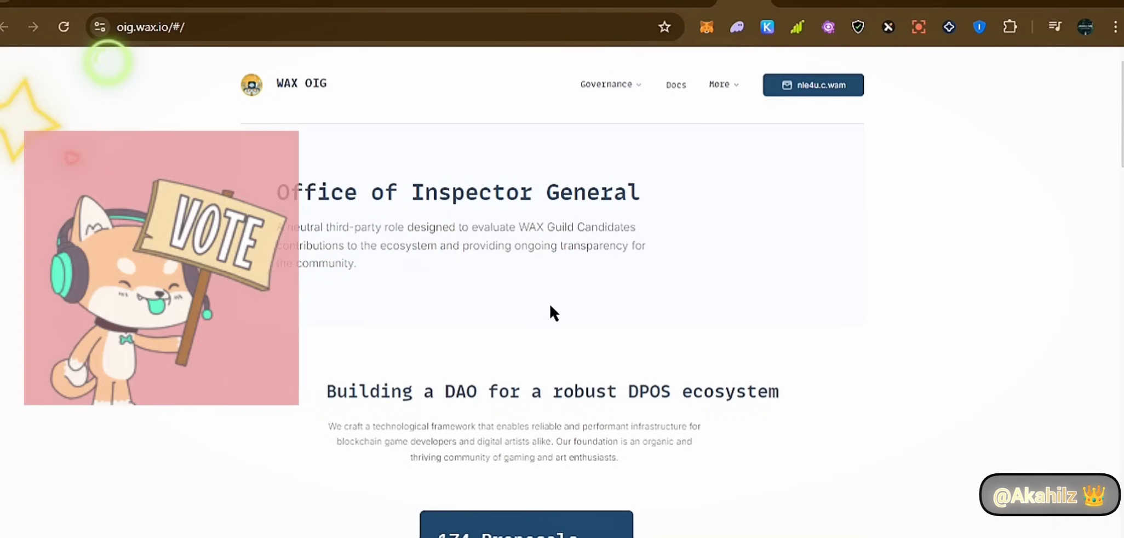
pyautogui.scroll(-5, 677, 381)
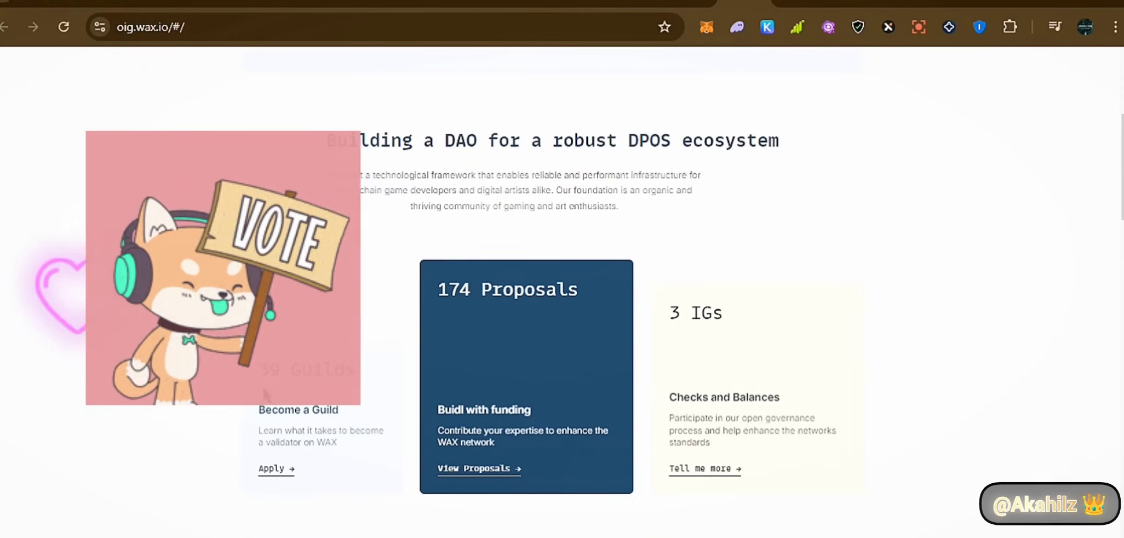
pyautogui.moveTo(305, 406); pyautogui.dragTo(340, 409)
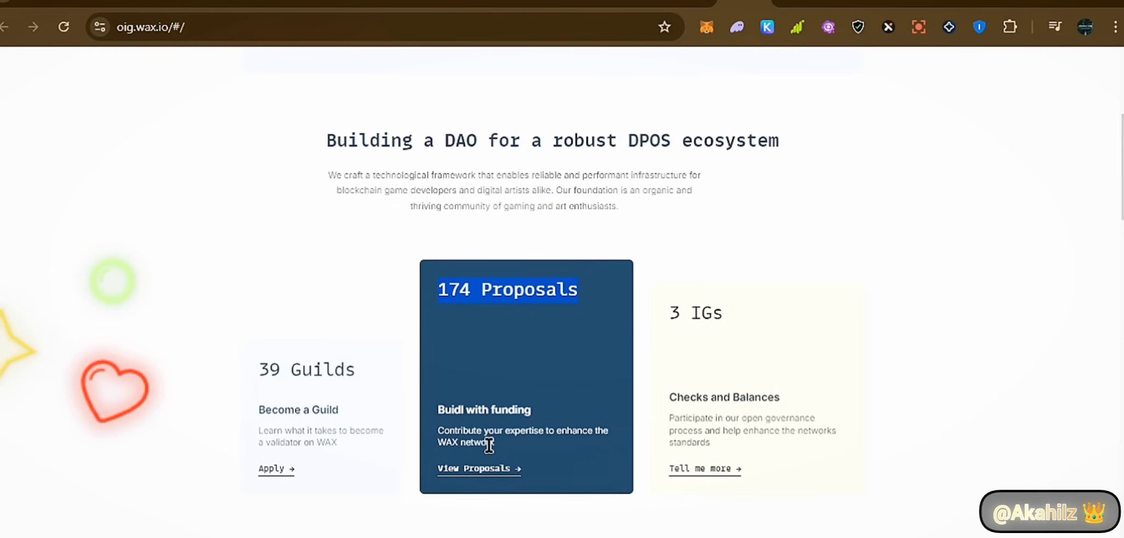
pyautogui.moveTo(739, 301); pyautogui.dragTo(659, 318)
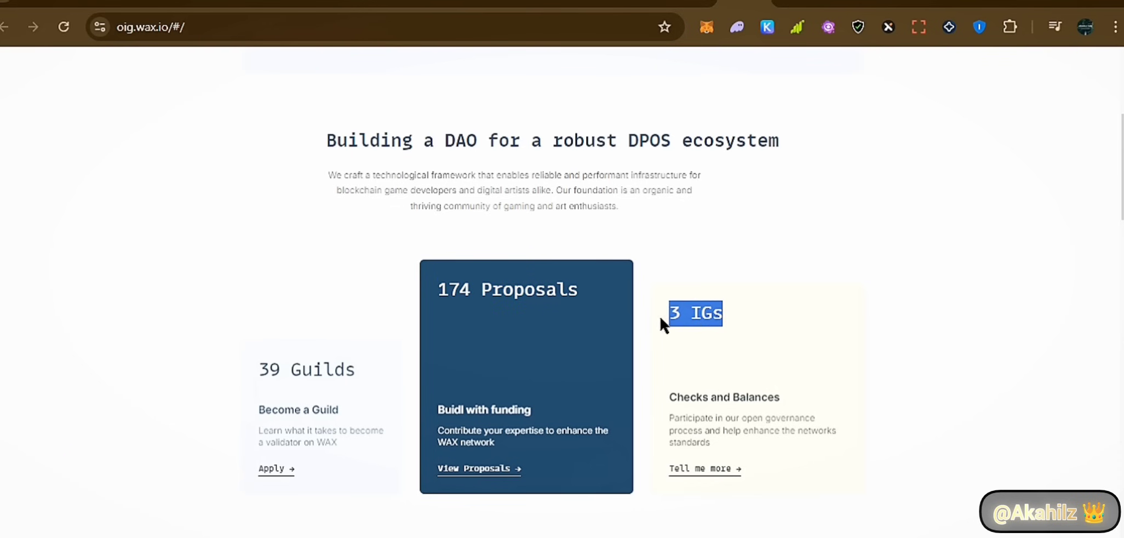
pyautogui.scroll(-1, 748, 326)
pyautogui.scroll(-3, 749, 331)
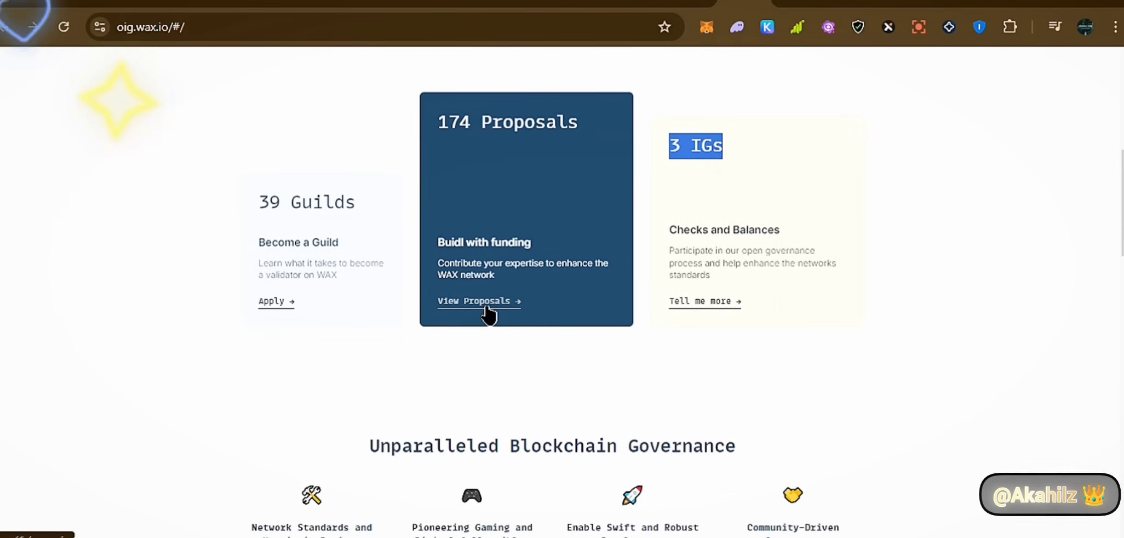
pyautogui.scroll(-4, 488, 315)
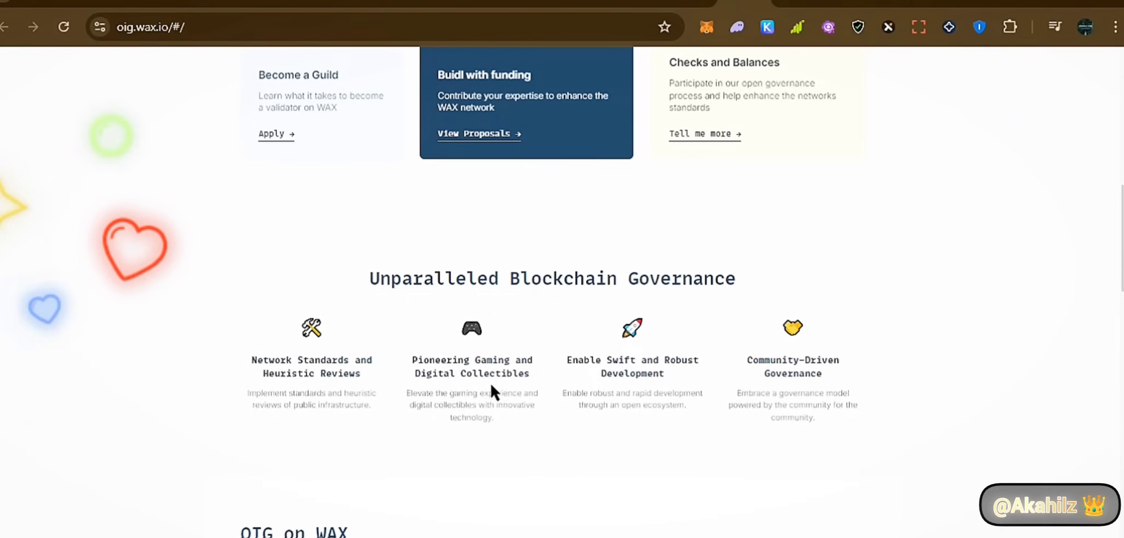
pyautogui.moveTo(249, 358); pyautogui.dragTo(776, 390)
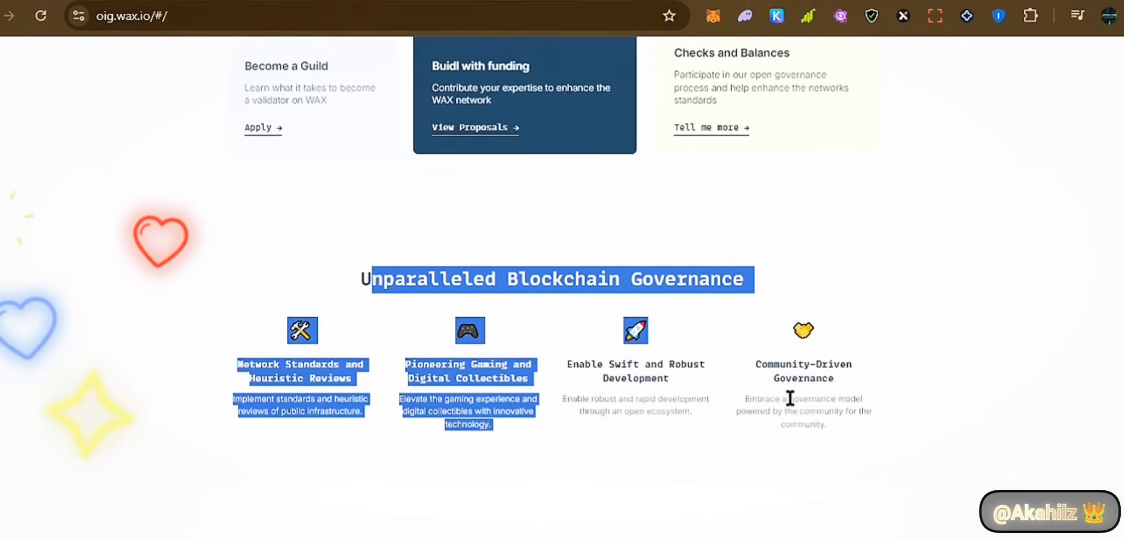
pyautogui.scroll(-8, 667, 444)
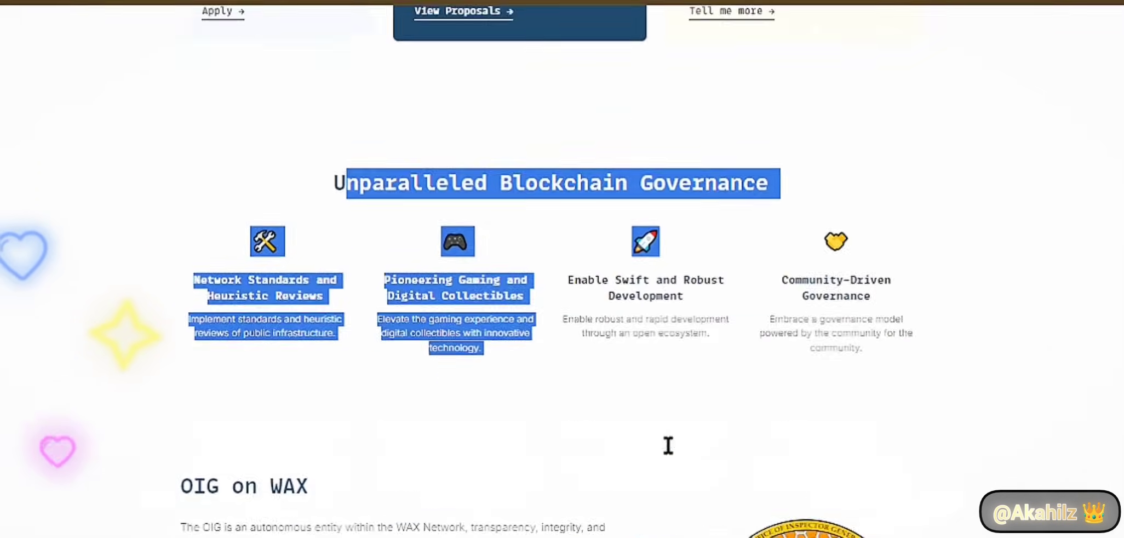
pyautogui.scroll(4, 695, 261)
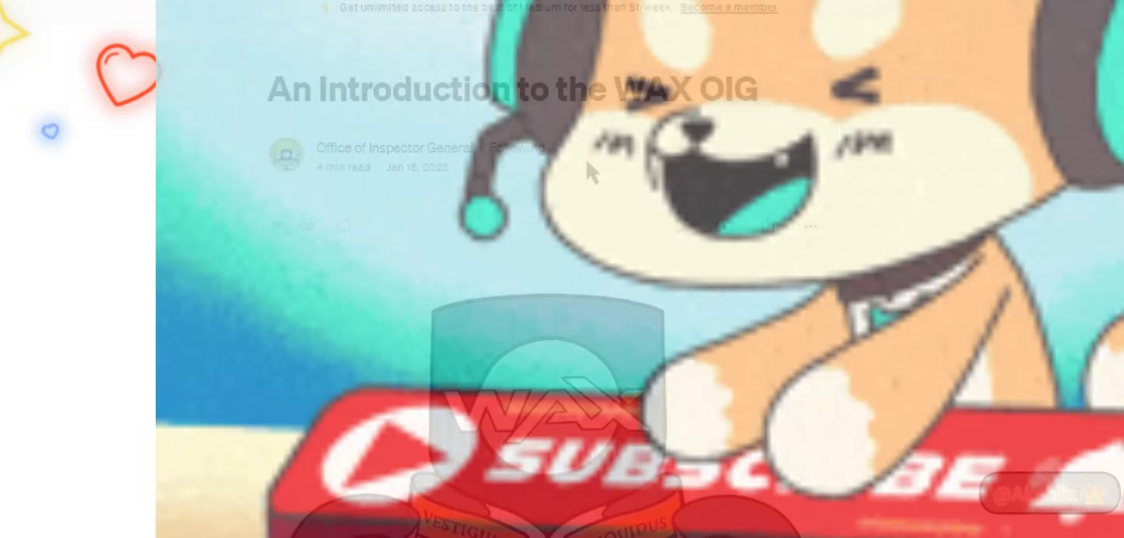
# - Scroll through the WAX OIG article's requirements section
pyautogui.scroll(-10, 453, 306)
pyautogui.scroll(-5, 455, 311)
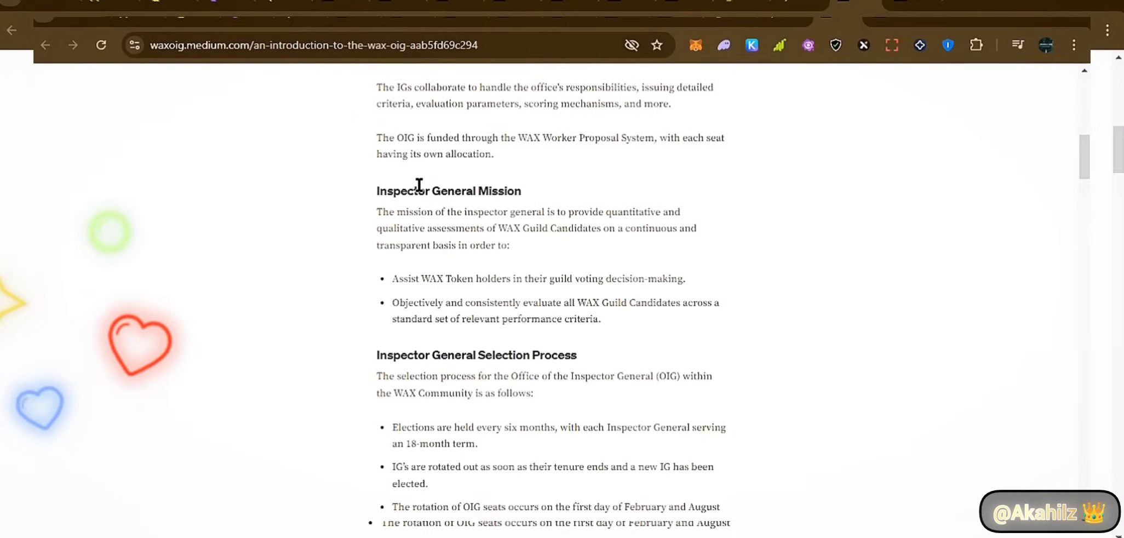
pyautogui.moveTo(376, 191); pyautogui.dragTo(545, 196)
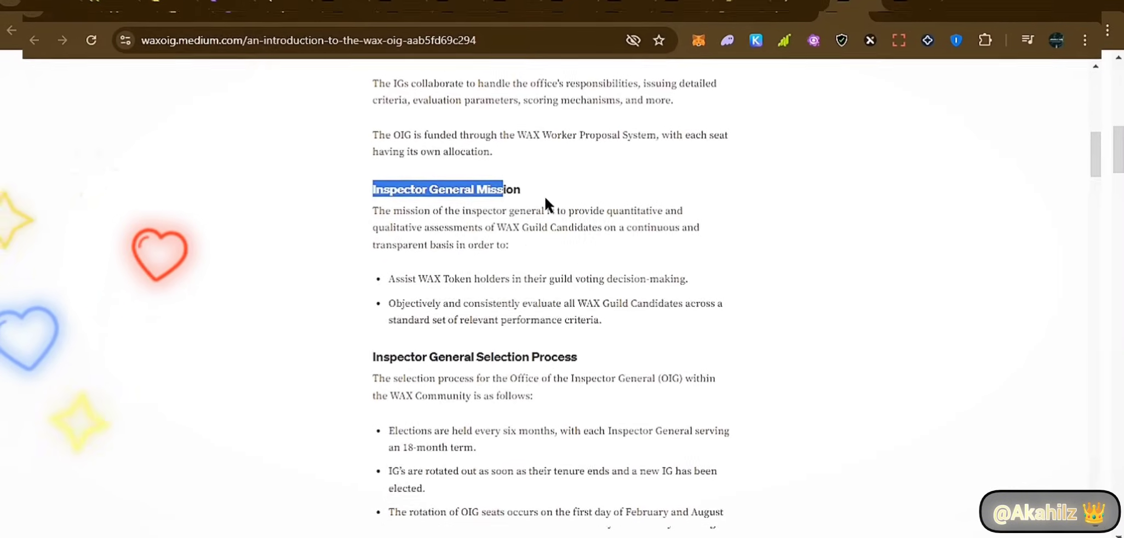
pyautogui.scroll(-6, 395, 285)
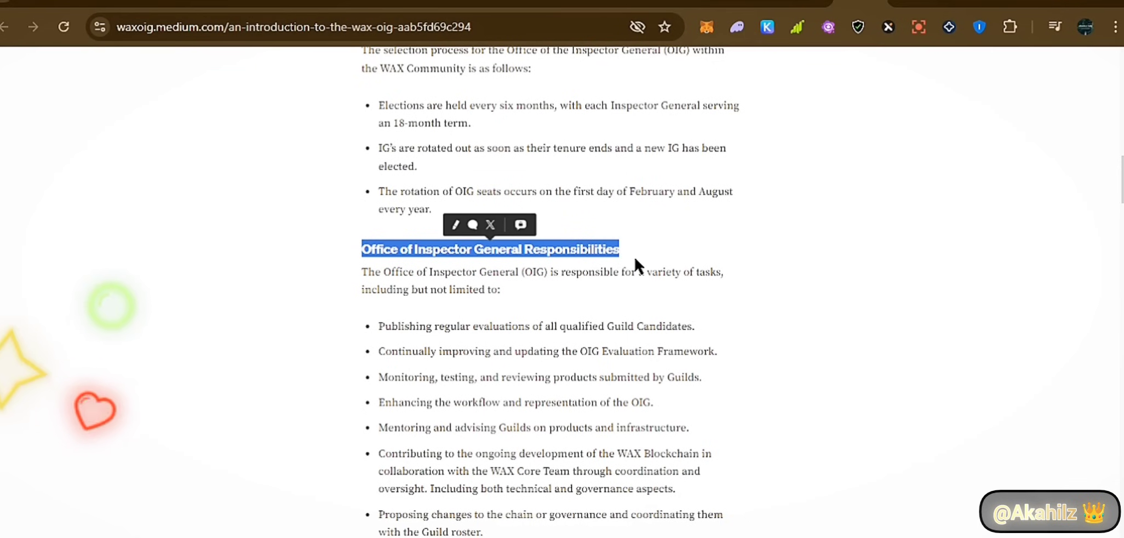
pyautogui.scroll(-2, 634, 257)
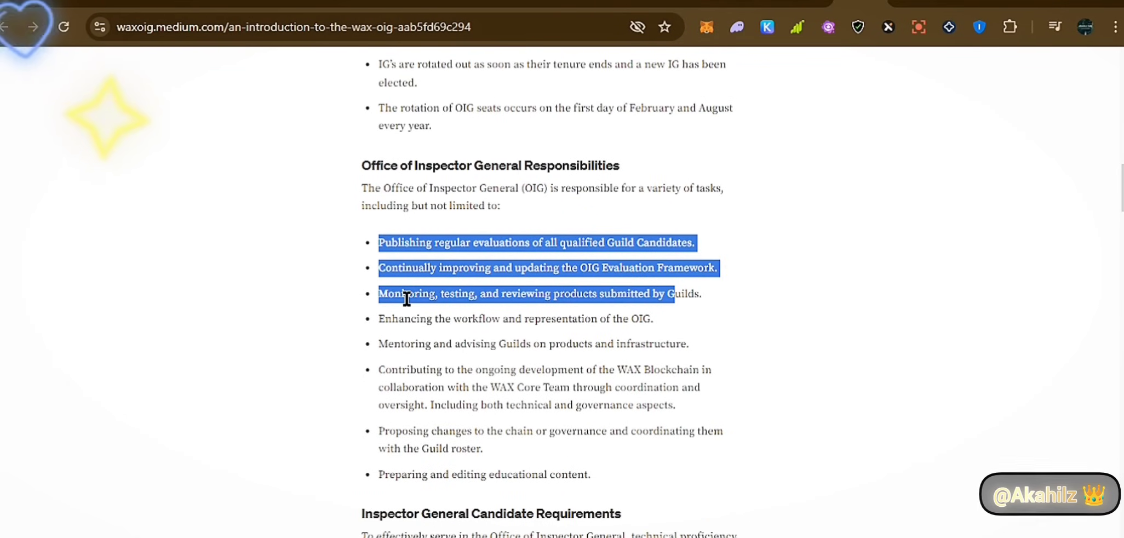
# - Read the Selection Process lines on six-month elections and the 18-month term
pyautogui.scroll(-3, 685, 308)
pyautogui.scroll(-2, 378, 313)
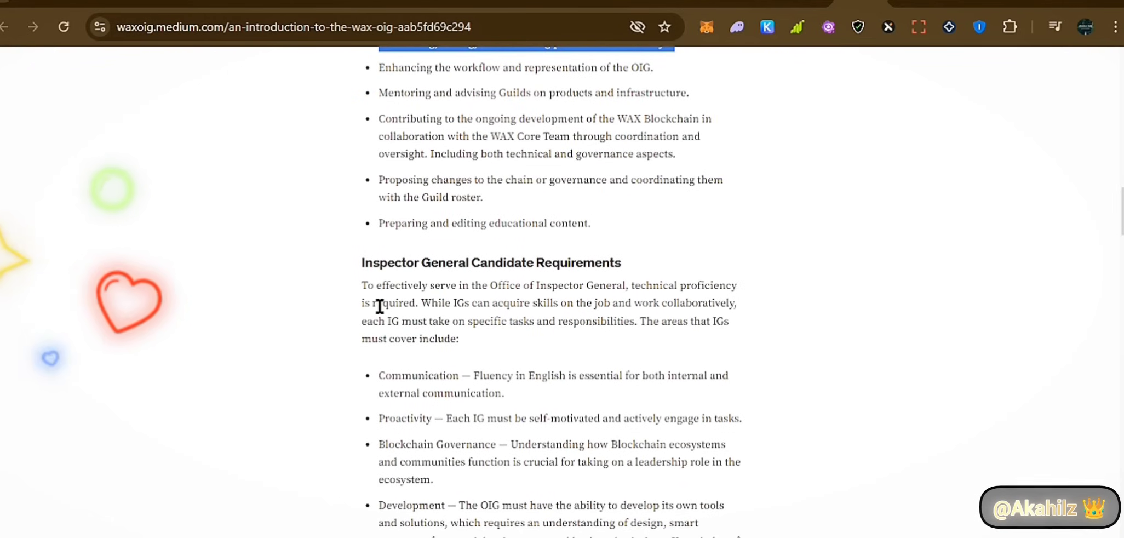
pyautogui.scroll(-4, 344, 303)
pyautogui.scroll(-6, 415, 341)
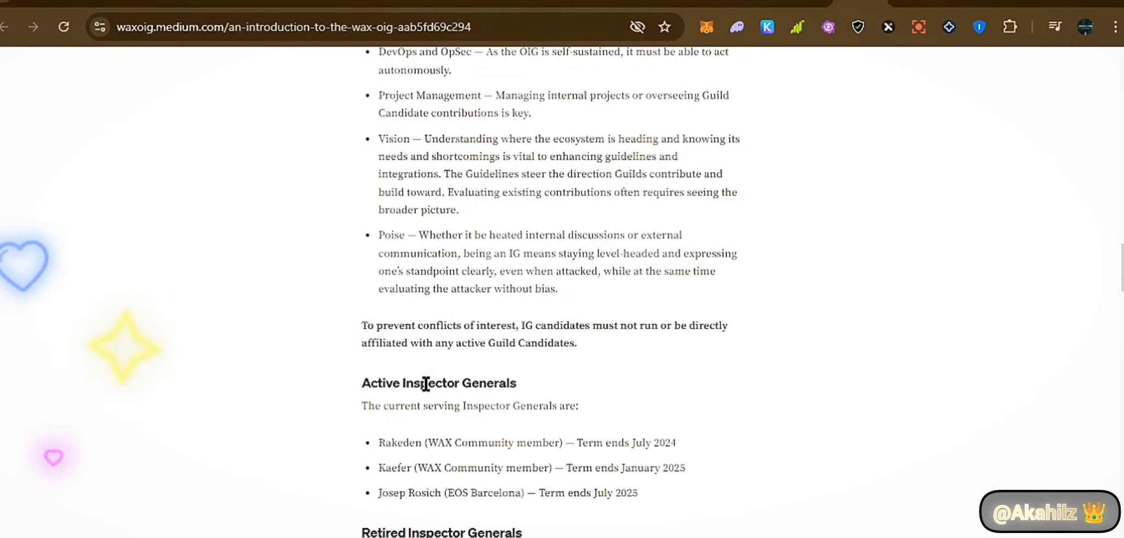
pyautogui.scroll(-3, 441, 378)
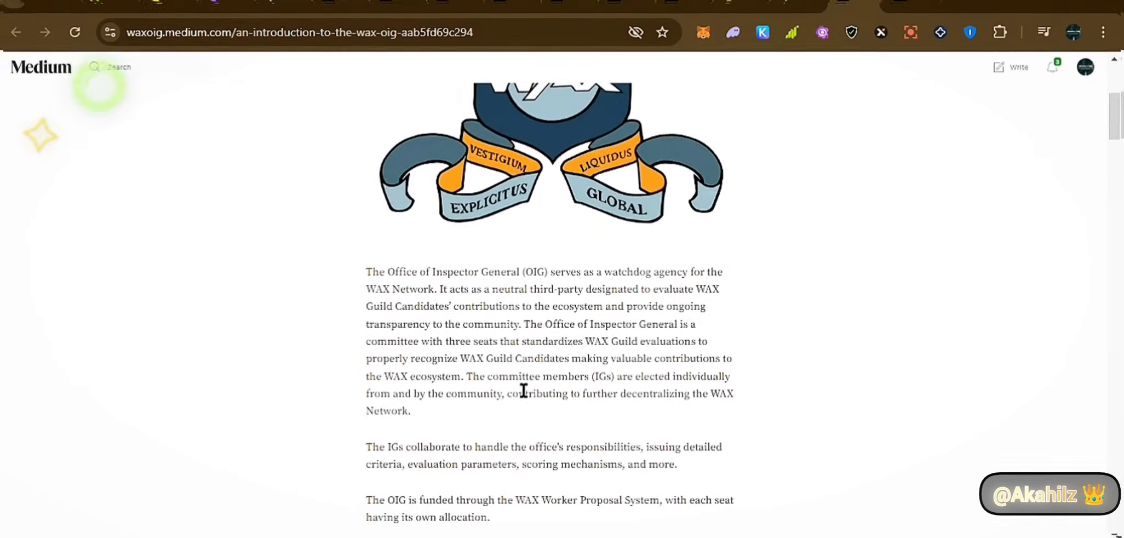
pyautogui.scroll(-10, 524, 390)
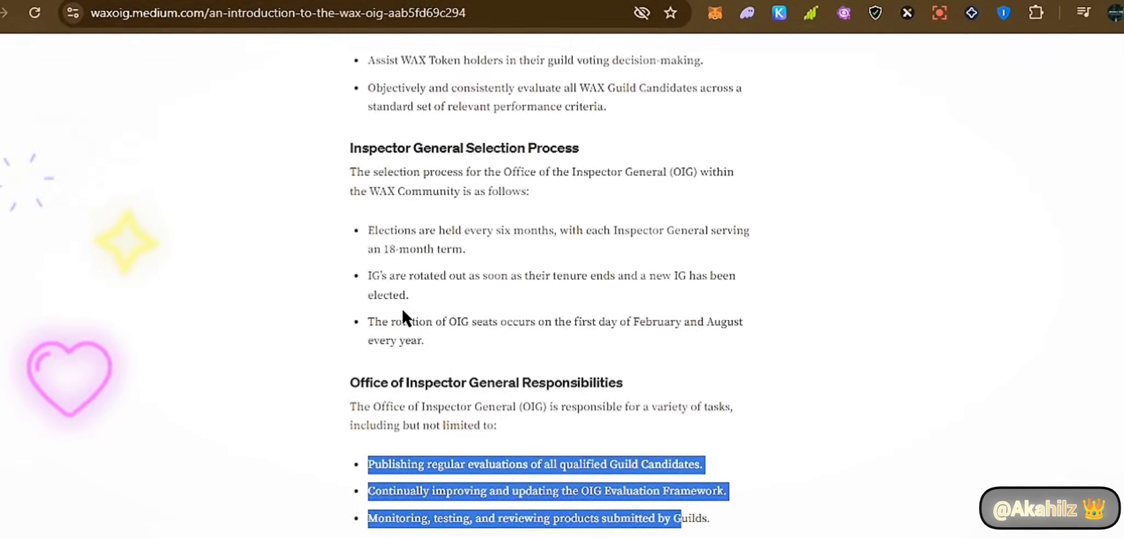
pyautogui.moveTo(388, 230); pyautogui.dragTo(539, 207)
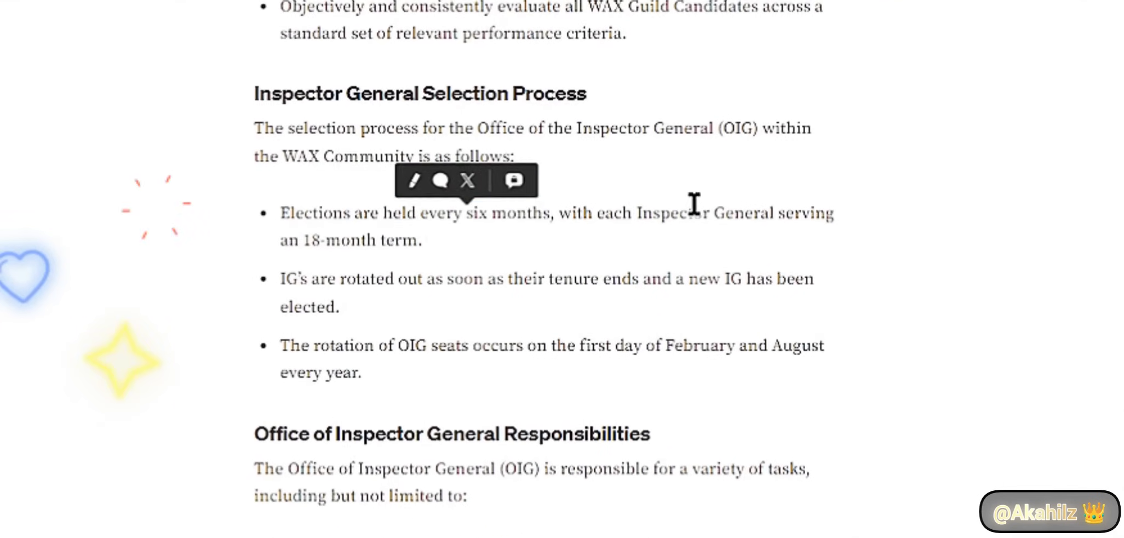
pyautogui.moveTo(688, 211); pyautogui.dragTo(719, 254)
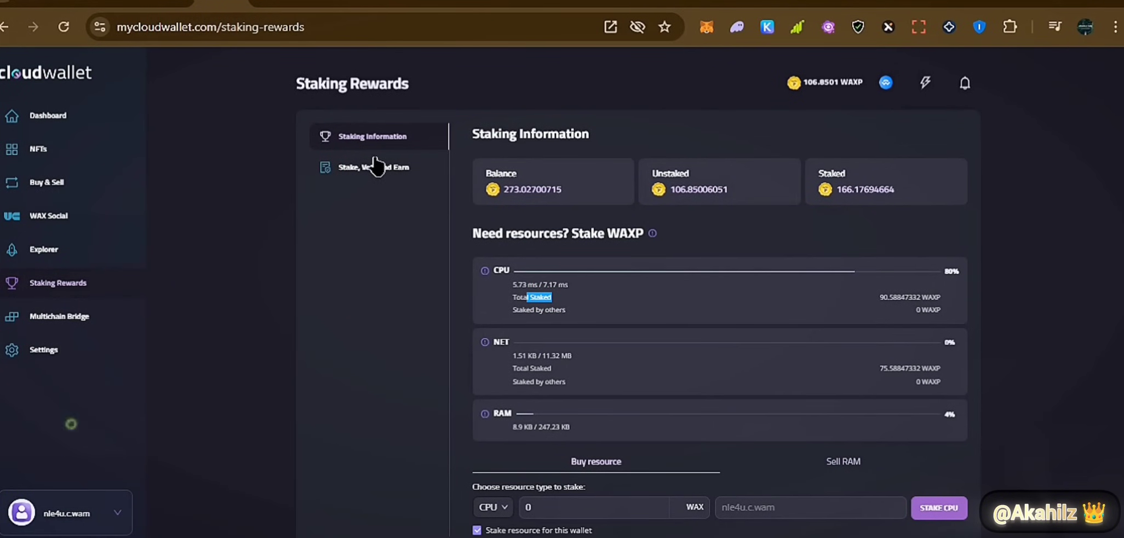
# - Review staked CPU/NET totals and the top21.oig proxy vote under Stake, Vote and Earn
pyautogui.scroll(-3, 534, 306)
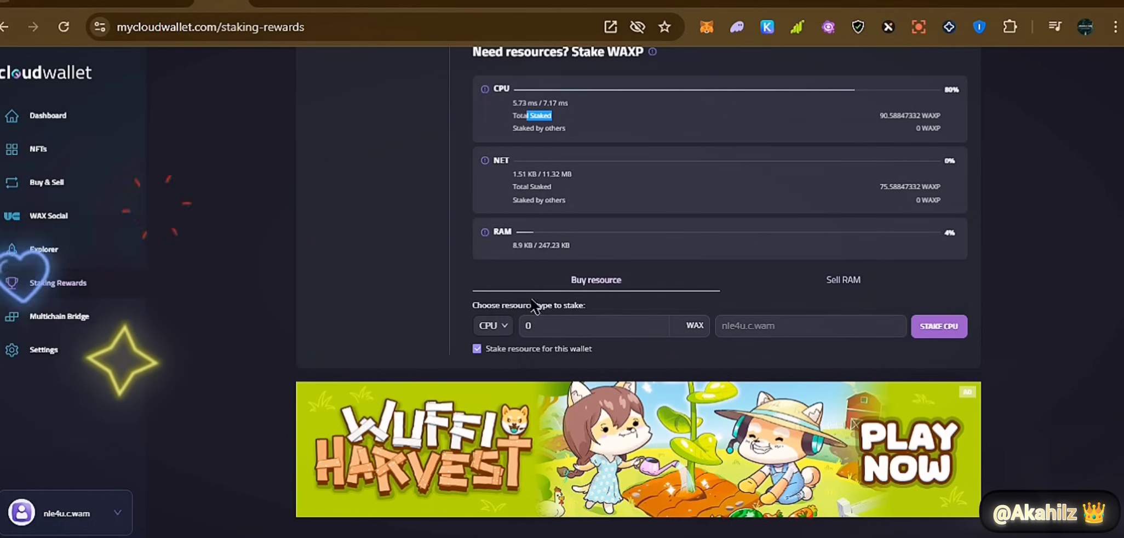
pyautogui.scroll(3, 391, 279)
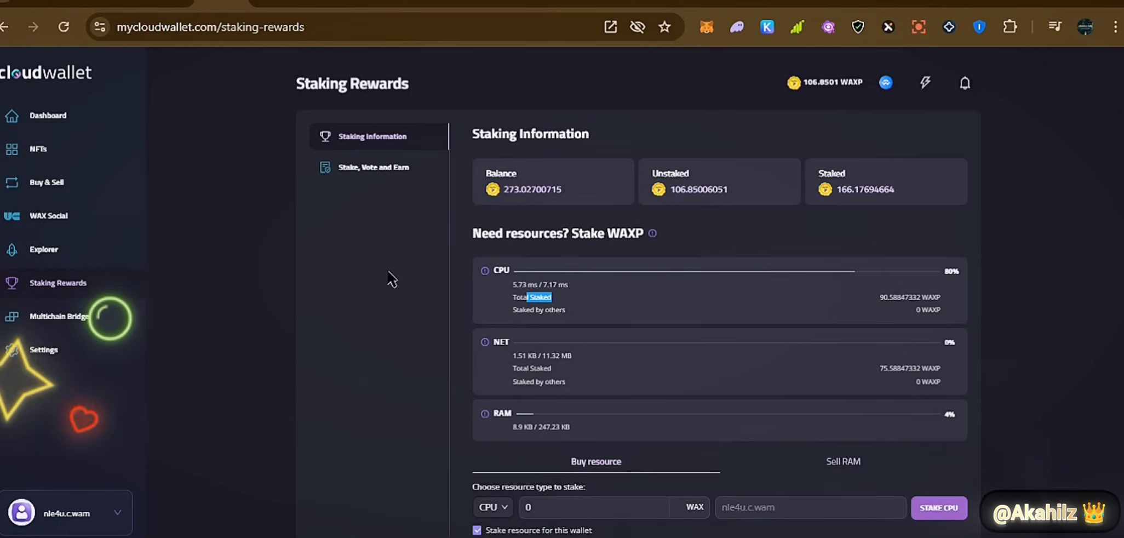
pyautogui.click(376, 175)
pyautogui.scroll(-4, 627, 380)
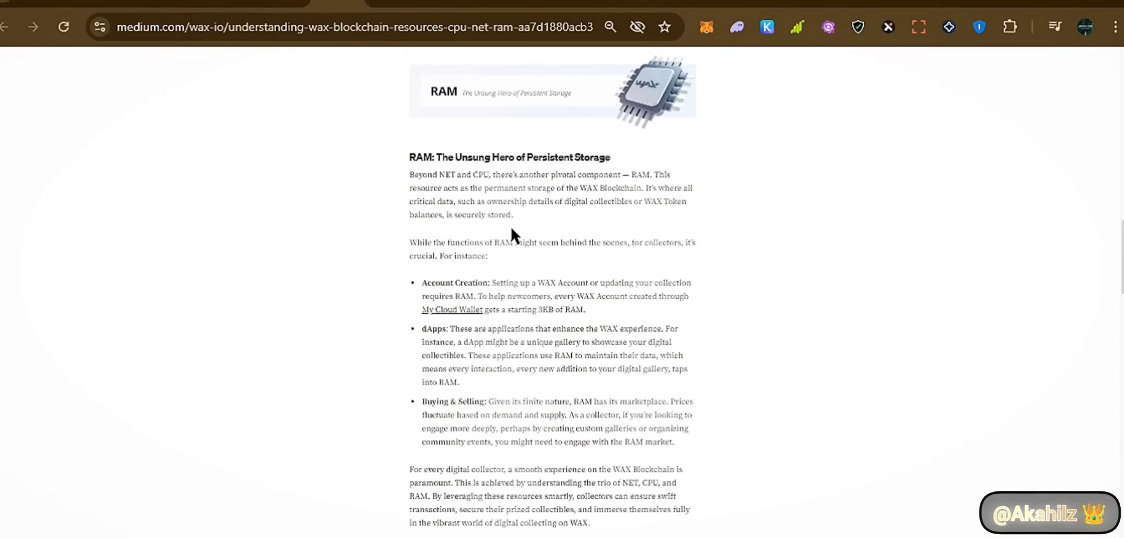
pyautogui.scroll(10, 519, 224)
pyautogui.scroll(8, 552, 296)
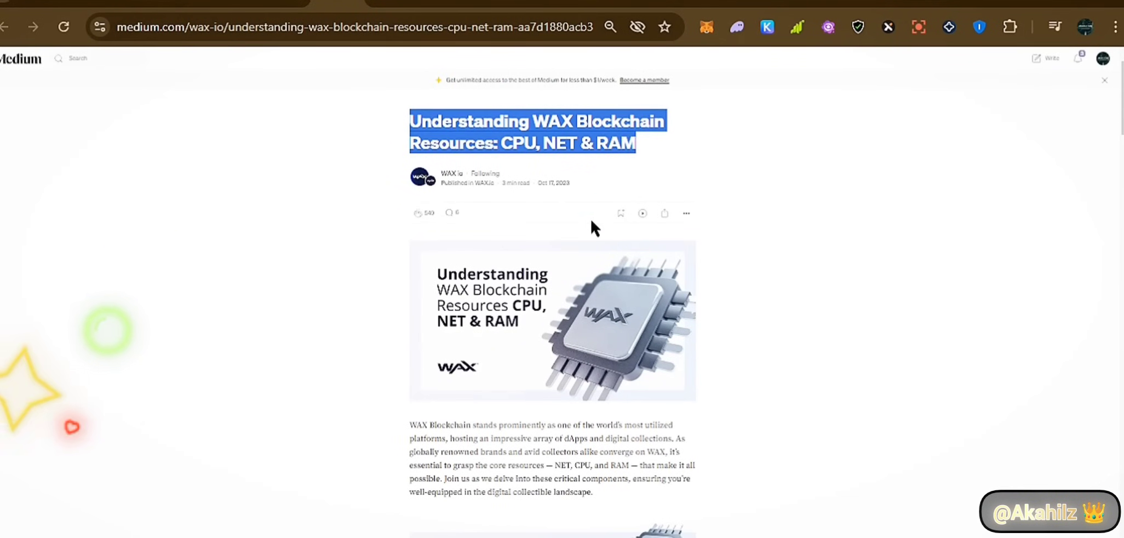
# - In the CPU/NET/RAM article, highlight the Account Creation starting-RAM and Buying & Selling RAM points
pyautogui.scroll(-20, 595, 227)
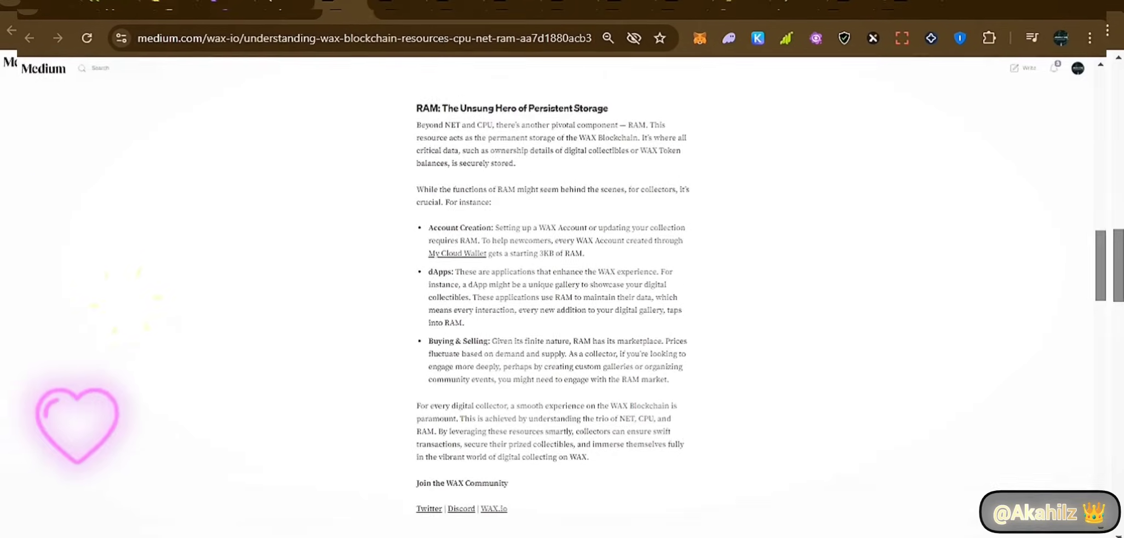
pyautogui.moveTo(428, 227); pyautogui.dragTo(476, 225)
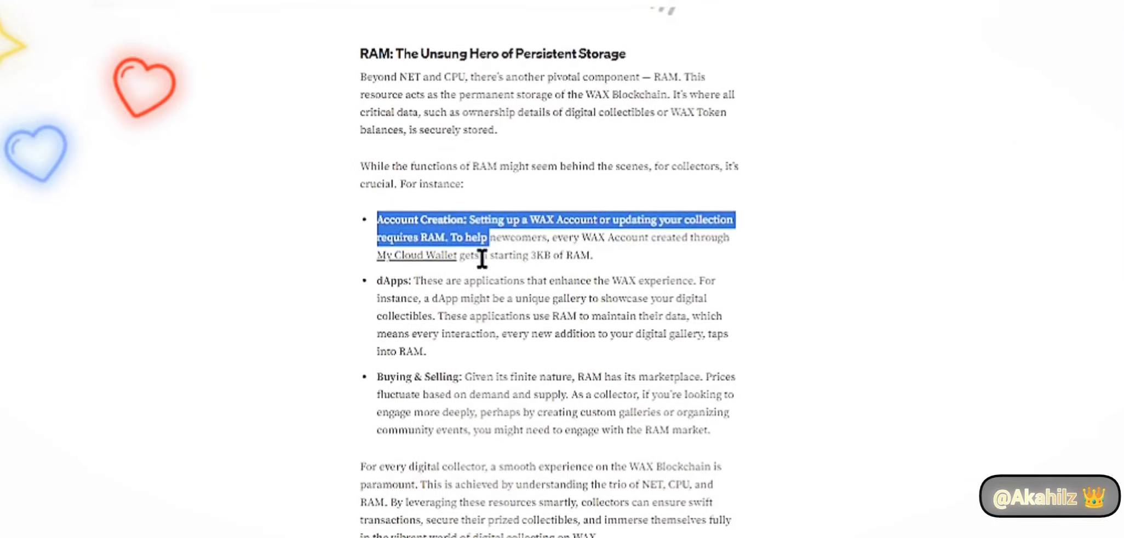
pyautogui.moveTo(482, 258); pyautogui.dragTo(373, 298)
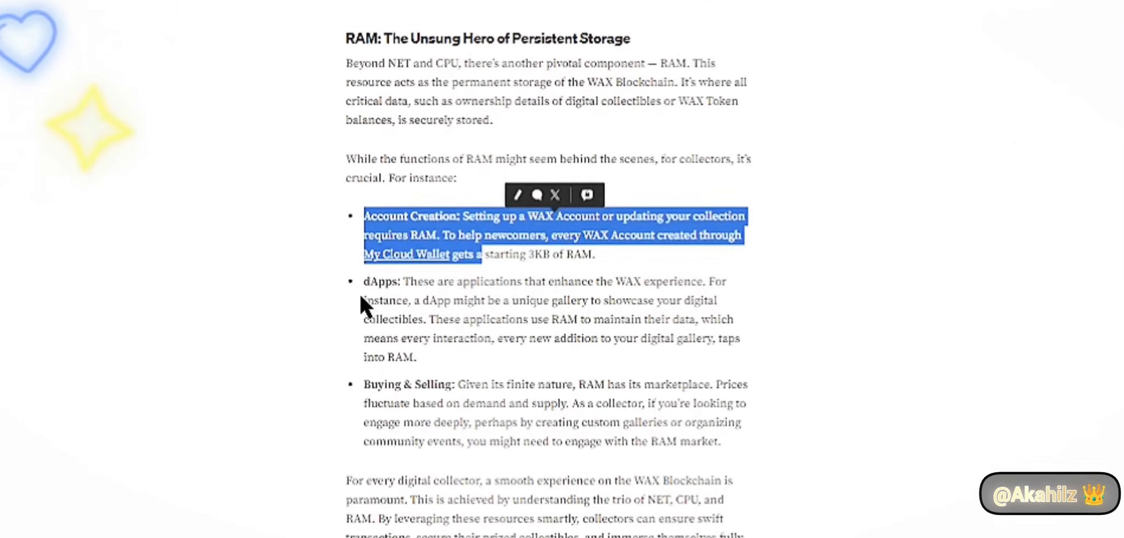
pyautogui.moveTo(377, 376); pyautogui.dragTo(863, 441)
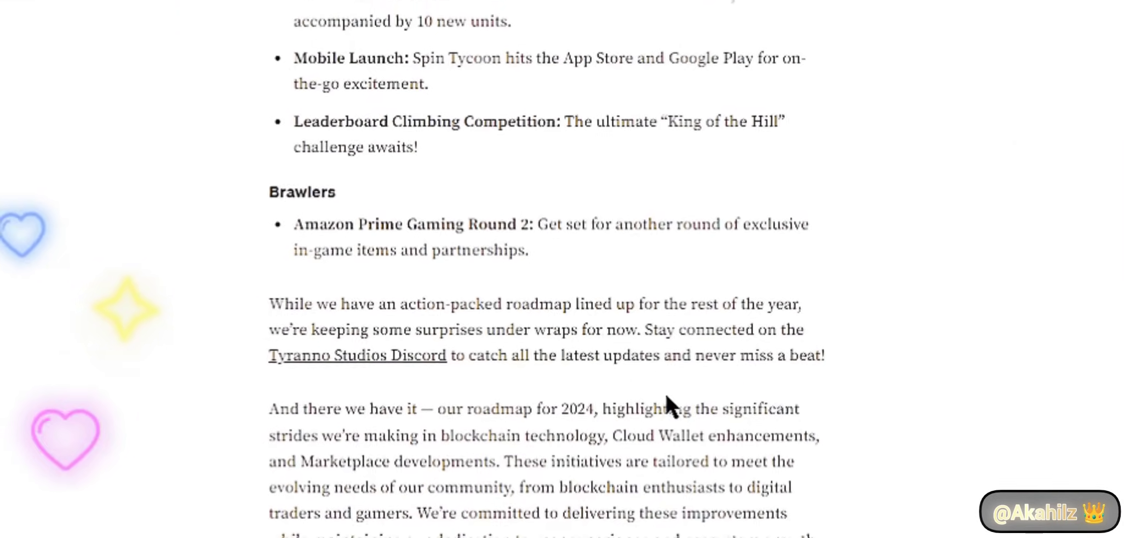
pyautogui.scroll(15, 665, 393)
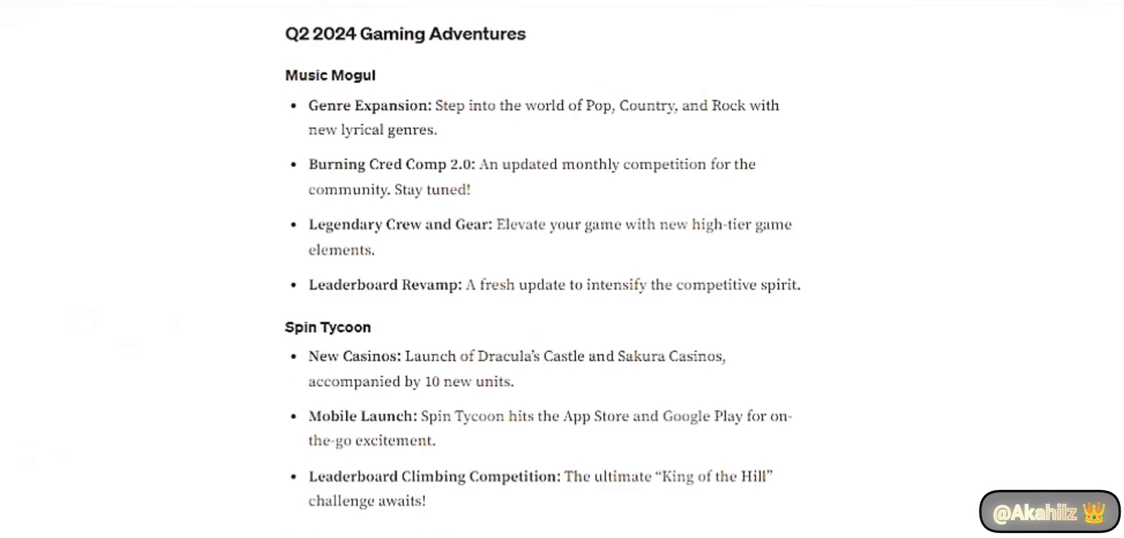
pyautogui.scroll(-15, 415, 297)
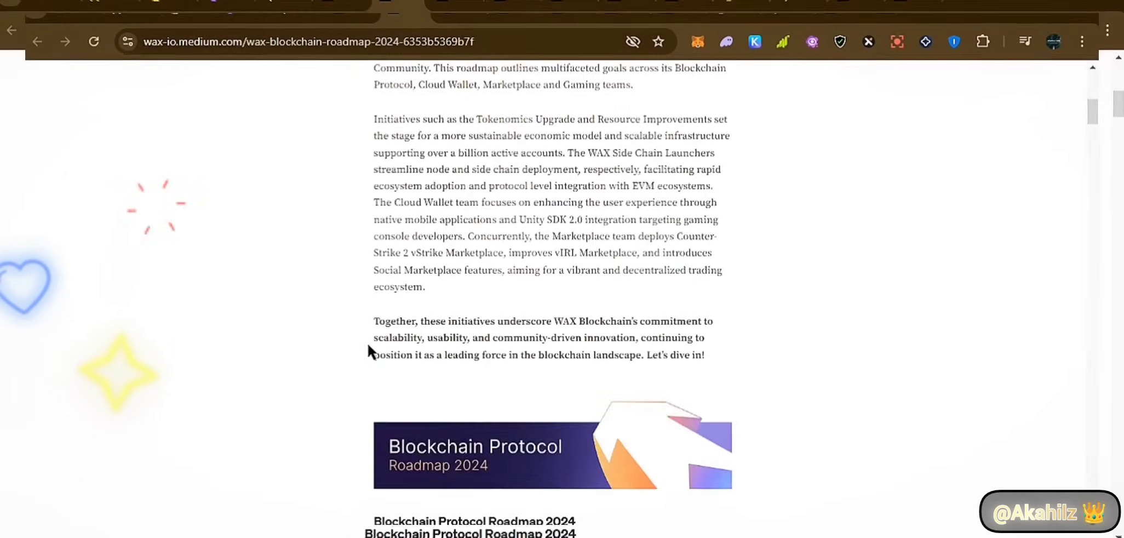
pyautogui.scroll(-2, 542, 264)
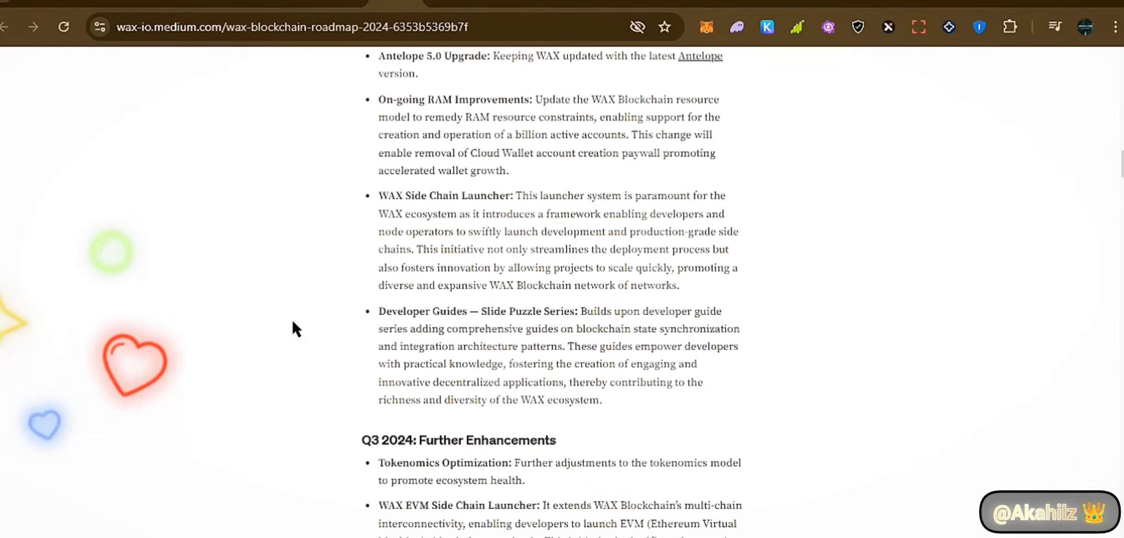
# - Skim through the 'WAX Tokenomics Upgrade Explained' article
pyautogui.click(447, 3)
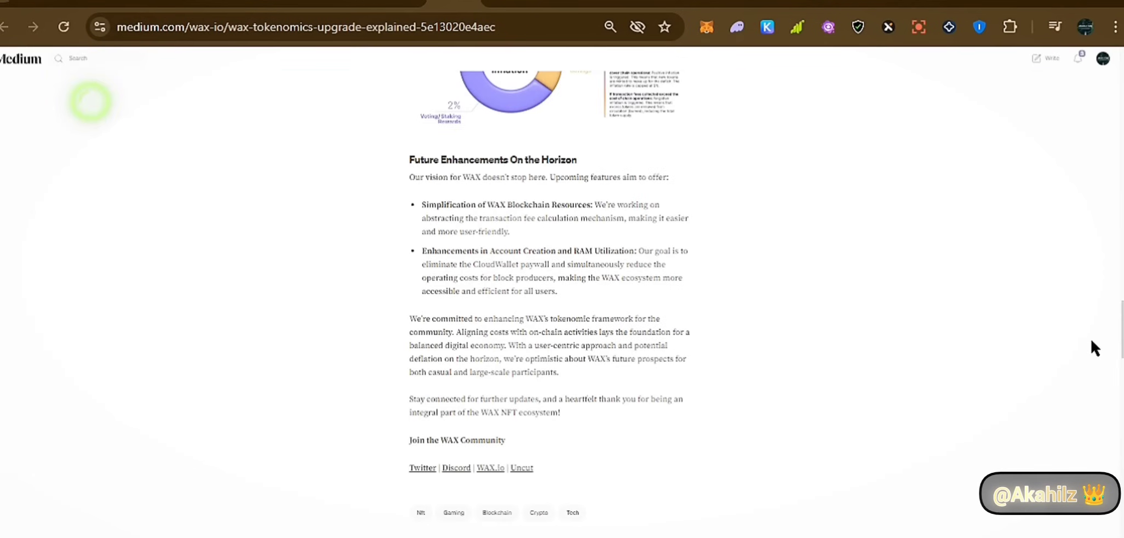
pyautogui.scroll(15, 863, 205)
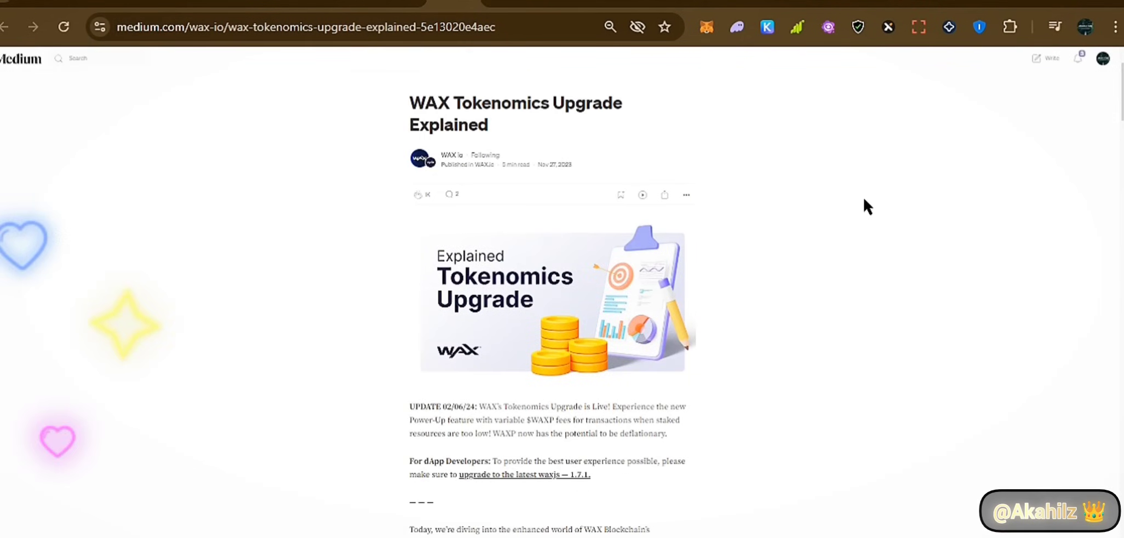
pyautogui.scroll(-3, 416, 344)
pyautogui.scroll(-6, 439, 402)
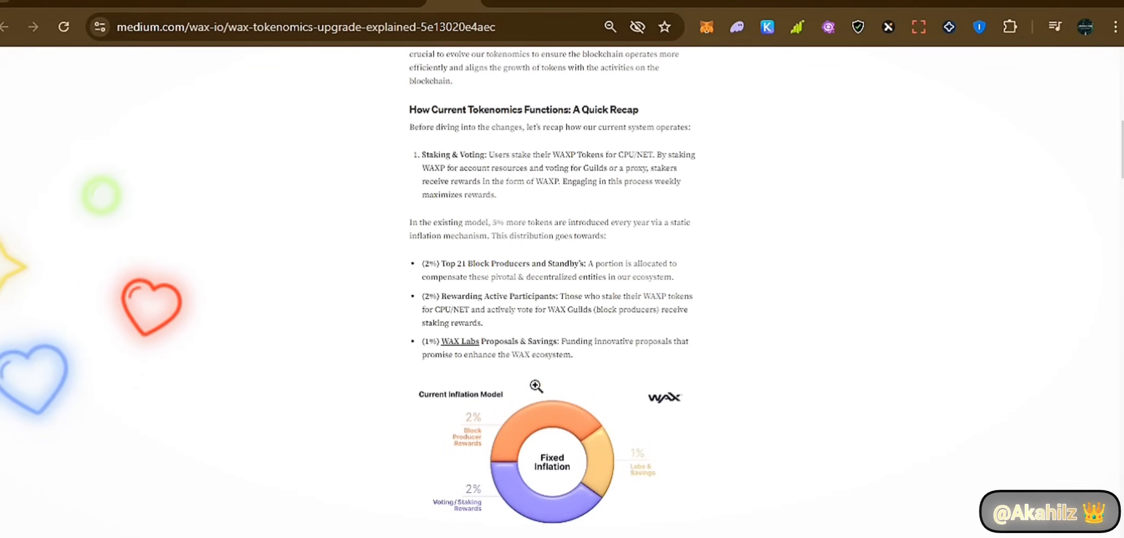
pyautogui.scroll(-2, 523, 359)
pyautogui.scroll(9, 396, 381)
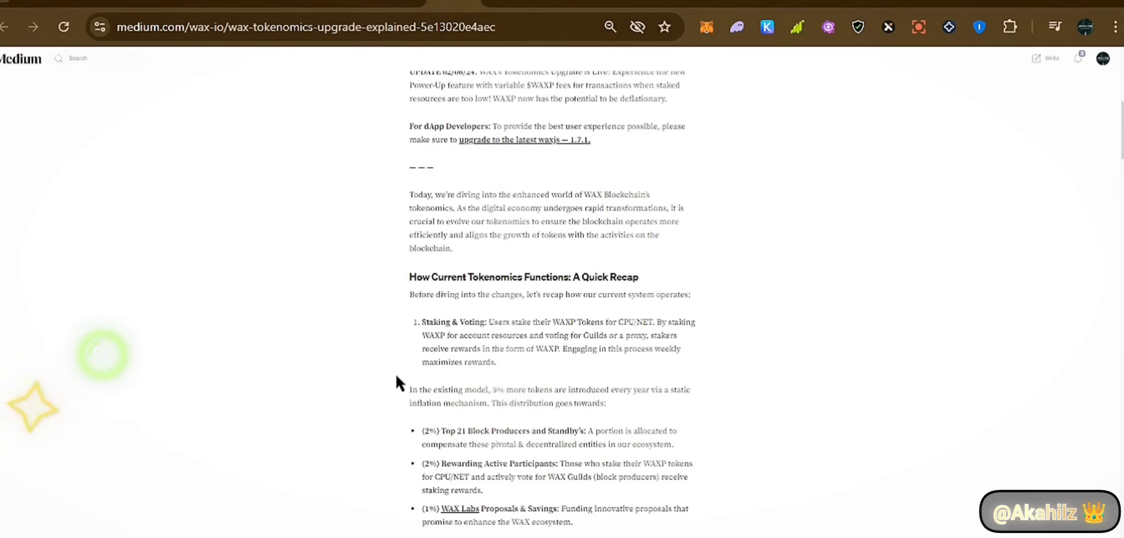
pyautogui.scroll(2, 316, 308)
pyautogui.scroll(-7, 316, 308)
# - Return to the wallet's Stake, Vote and Earn page showing 166.18 WAXP staked
pyautogui.hotkey('alt', 'Left')
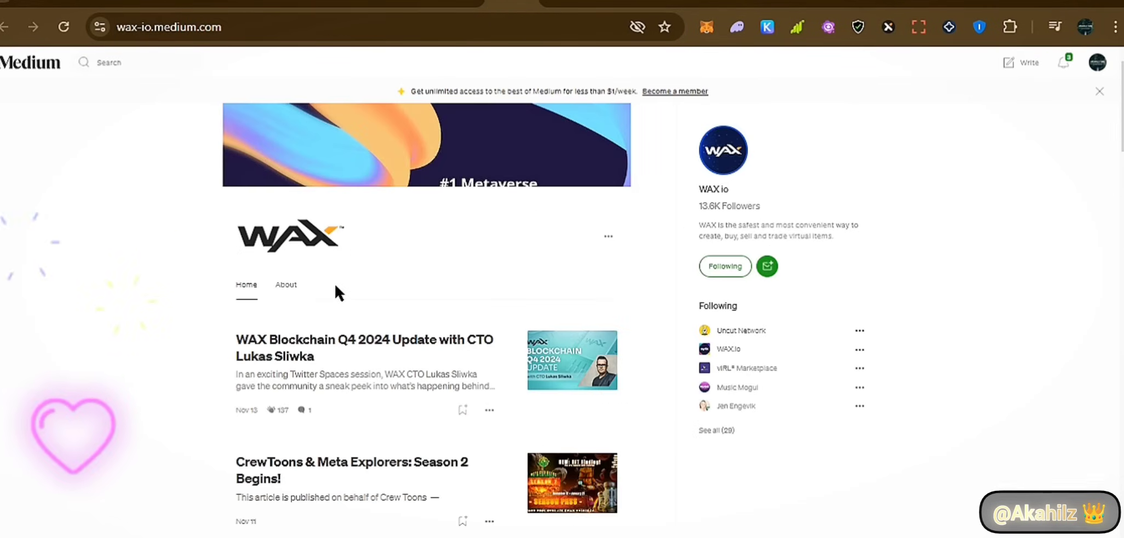
pyautogui.click(685, 2)
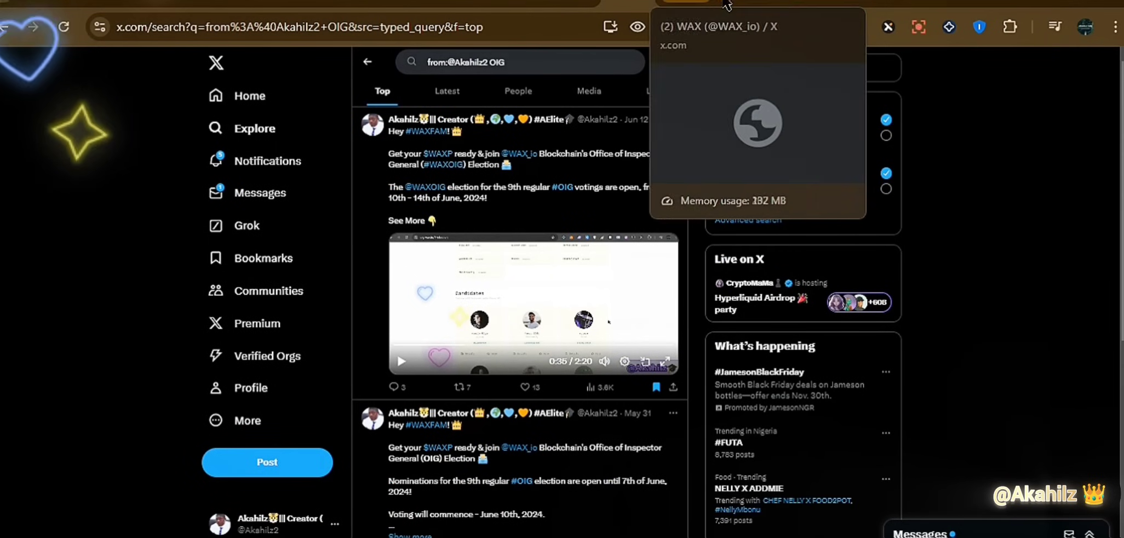
pyautogui.click(221, 4)
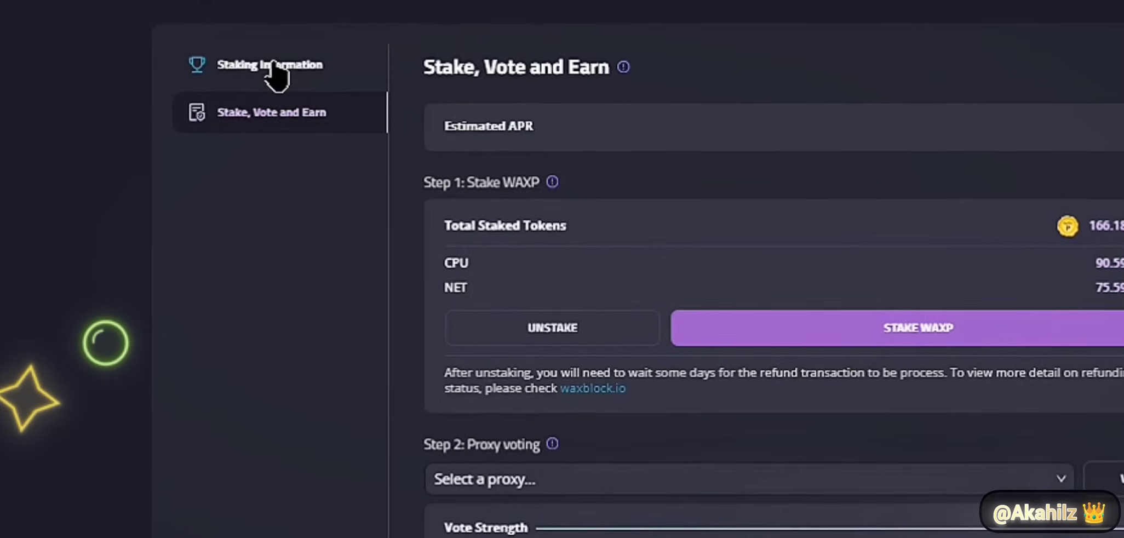
# - Review Staking Information and Stake, Vote and Earn details, then go to the Dashboard showing 106.8501 WAXP
pyautogui.click(273, 65)
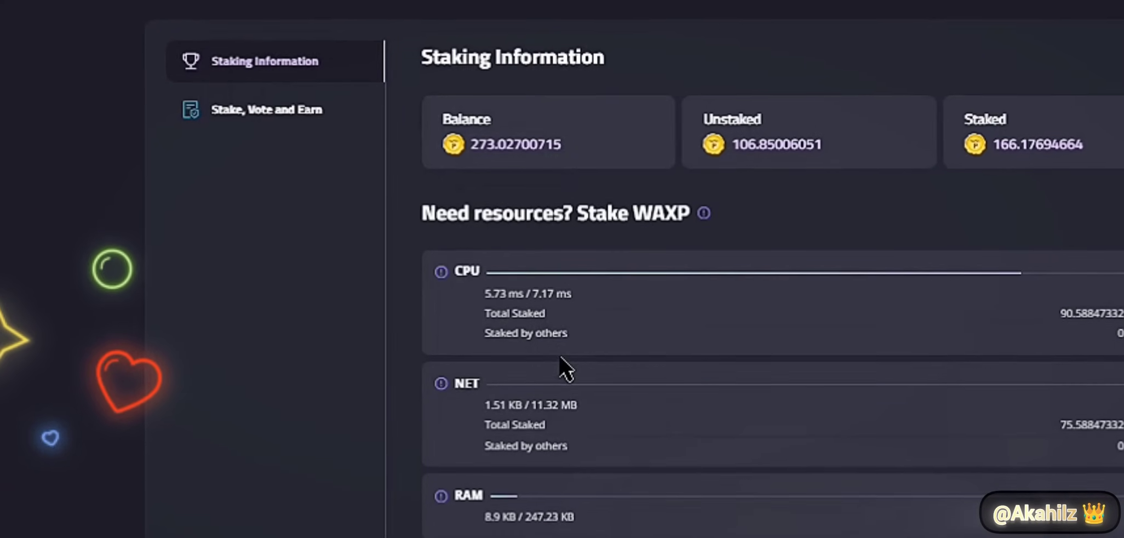
pyautogui.click(275, 113)
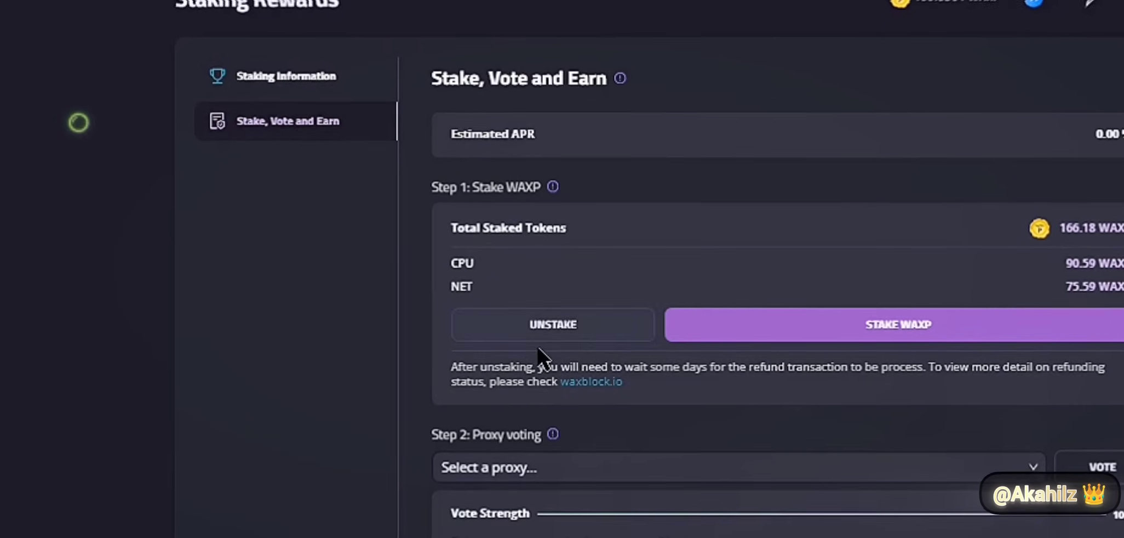
pyautogui.scroll(-3, 542, 359)
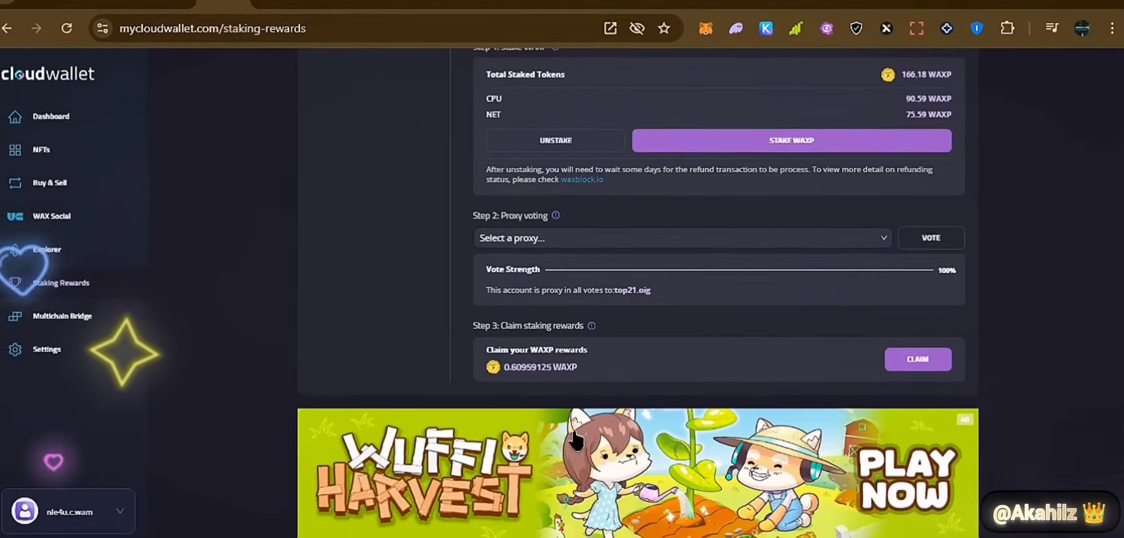
pyautogui.scroll(1, 372, 333)
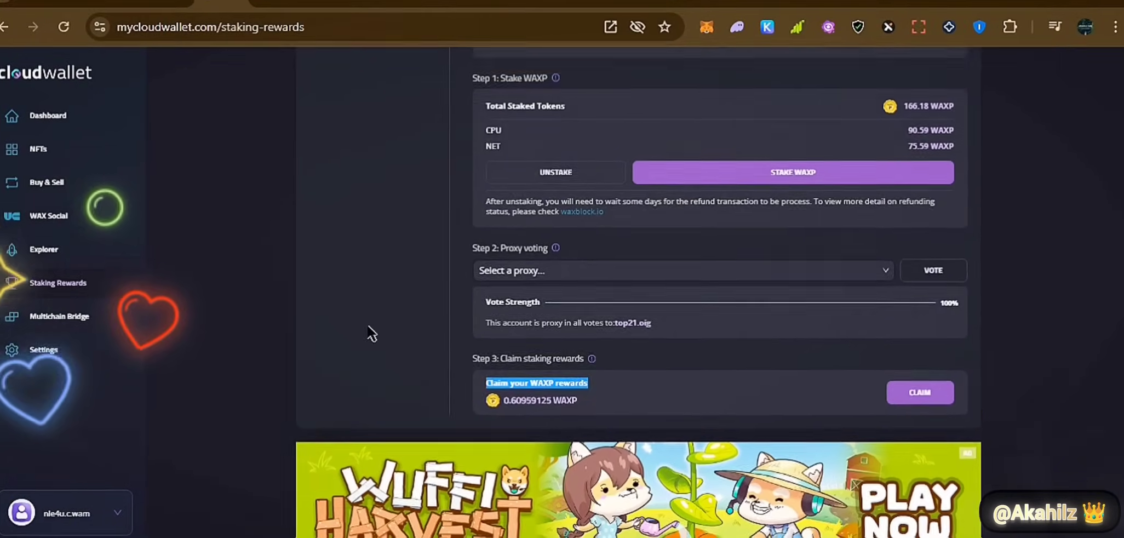
pyautogui.click(120, 131)
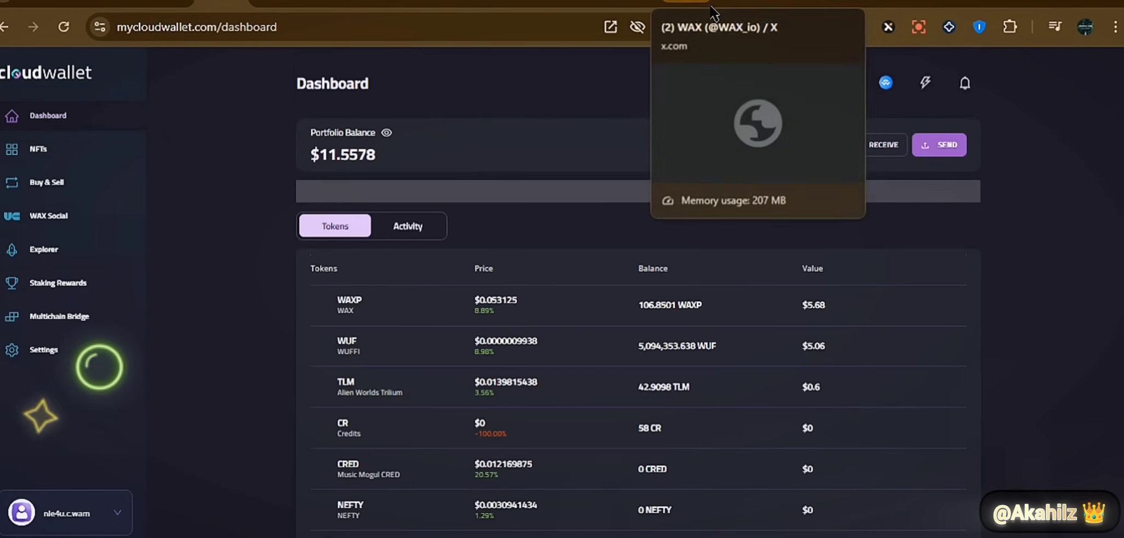